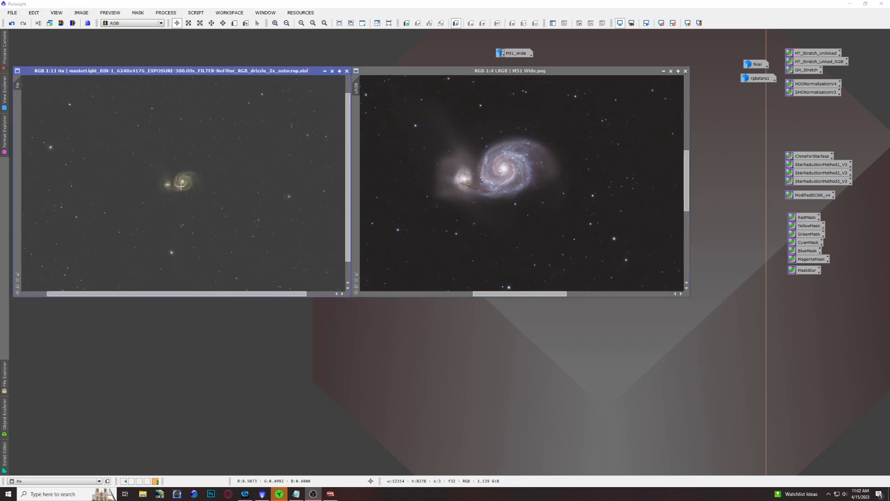
{"action": "scroll", "coordinate": [181, 186], "scroll_direction": "up", "scroll_amount": 1}
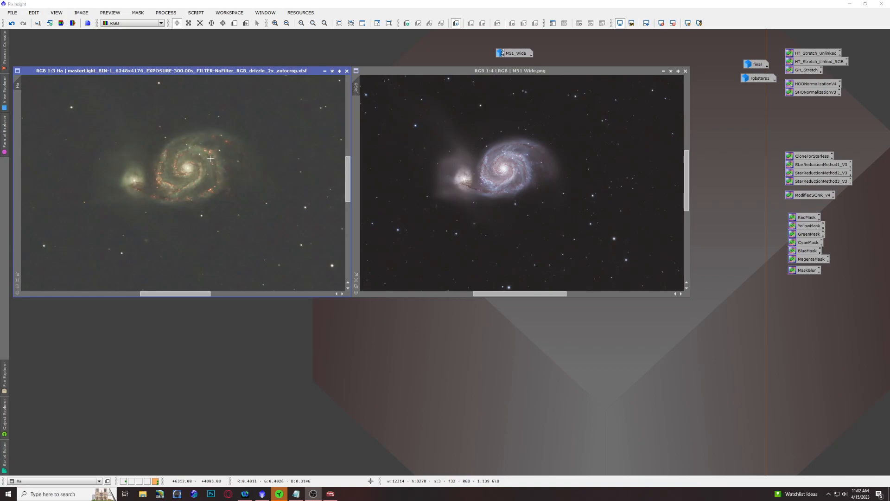
Step: Inspect the galaxy's emission regions in the Ha image and compare its framing with the LRGB image
{"action": "scroll", "coordinate": [207, 150], "scroll_direction": "up", "scroll_amount": 1}
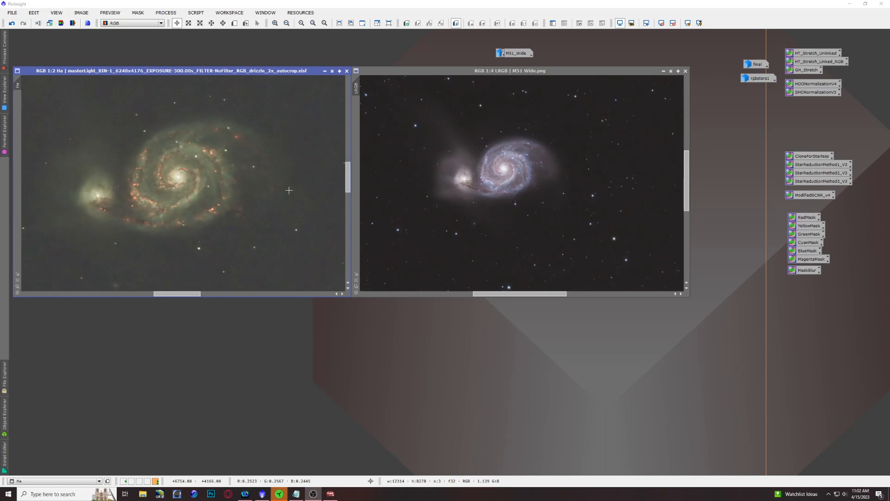
{"action": "scroll", "coordinate": [289, 190], "scroll_direction": "down", "scroll_amount": 10}
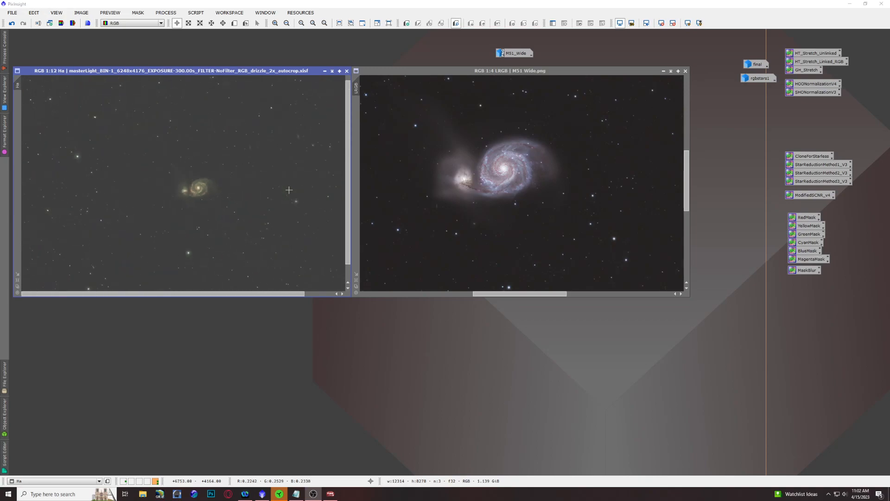
{"action": "scroll", "coordinate": [511, 177], "scroll_direction": "down", "scroll_amount": 10}
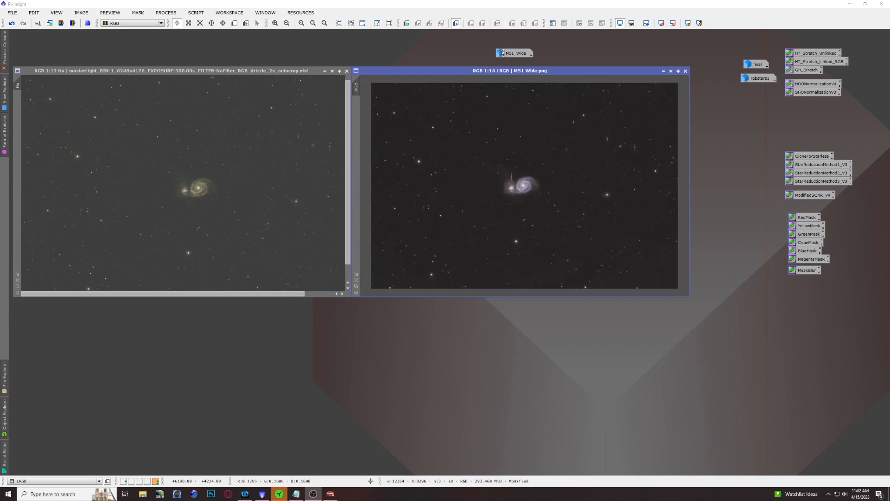
{"action": "scroll", "coordinate": [204, 199], "scroll_direction": "down", "scroll_amount": 2}
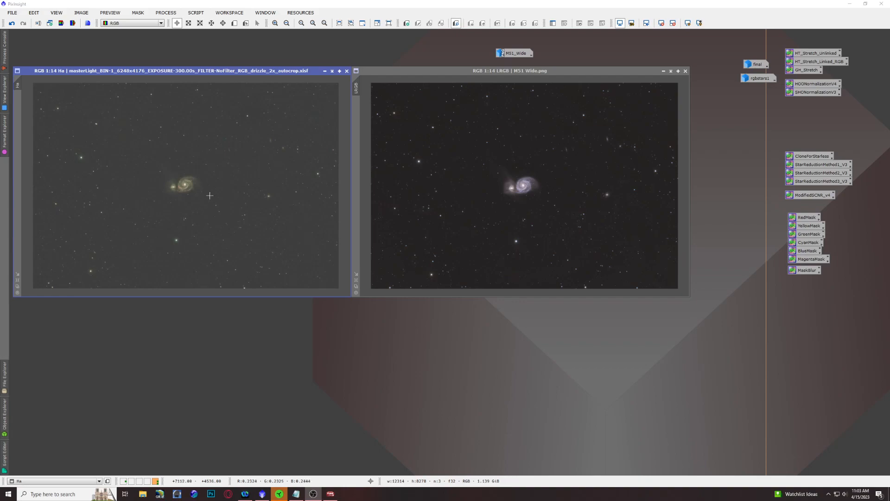
Step: Register the Ha image with StarAlignment using LRGB as the reference view, and close the process dialog
{"action": "left_click", "coordinate": [173, 14]}
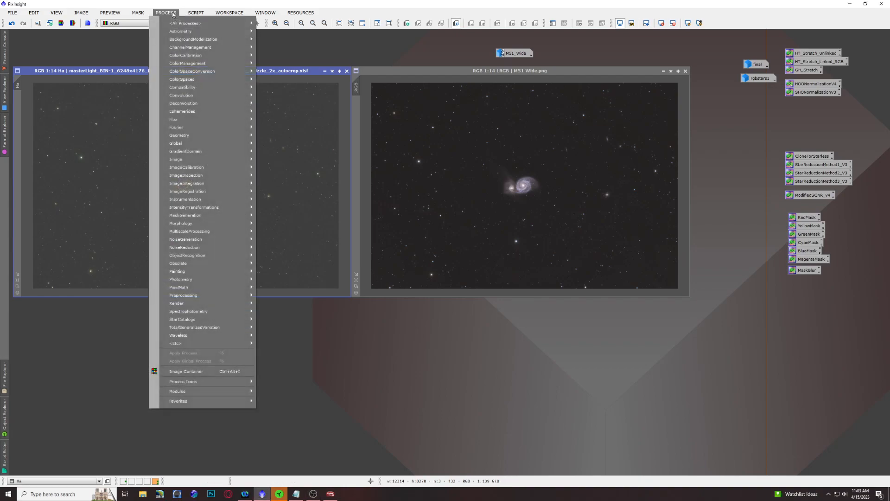
{"action": "mouse_move", "coordinate": [174, 26]}
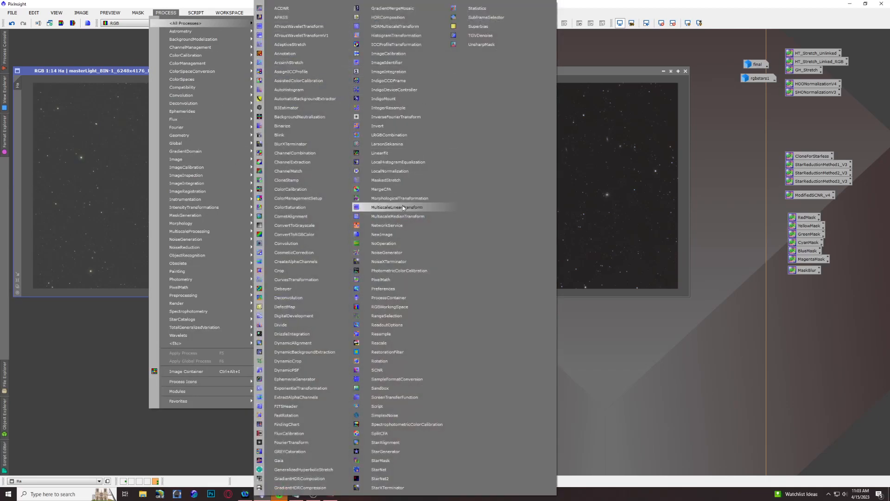
{"action": "left_click", "coordinate": [405, 444]}
{"action": "left_click_drag", "start_coordinate": [528, 5], "coordinate": [506, 107]}
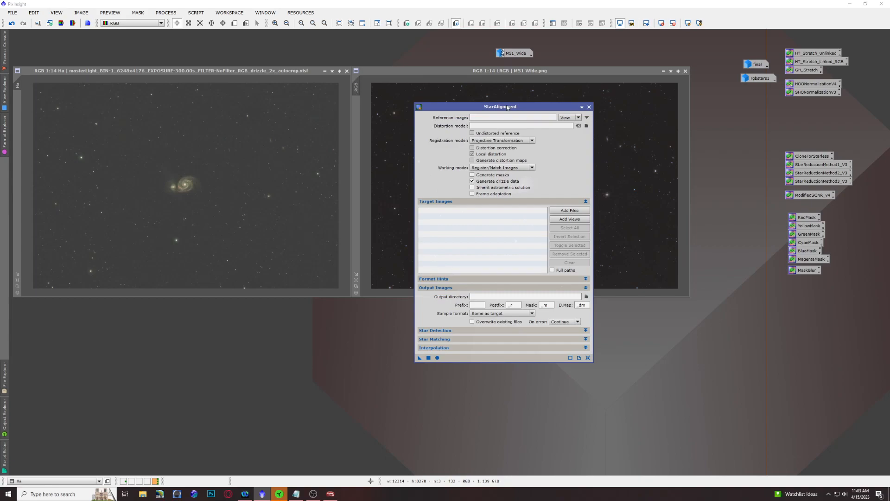
{"action": "left_click", "coordinate": [533, 118]}
{"action": "type", "text": "LRGB"}
{"action": "left_click_drag", "start_coordinate": [420, 358], "coordinate": [206, 183]}
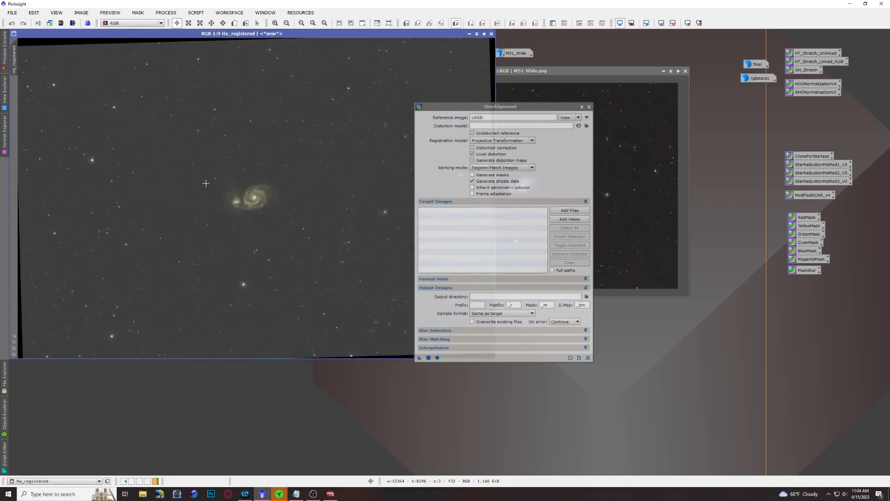
{"action": "left_click", "coordinate": [589, 107]}
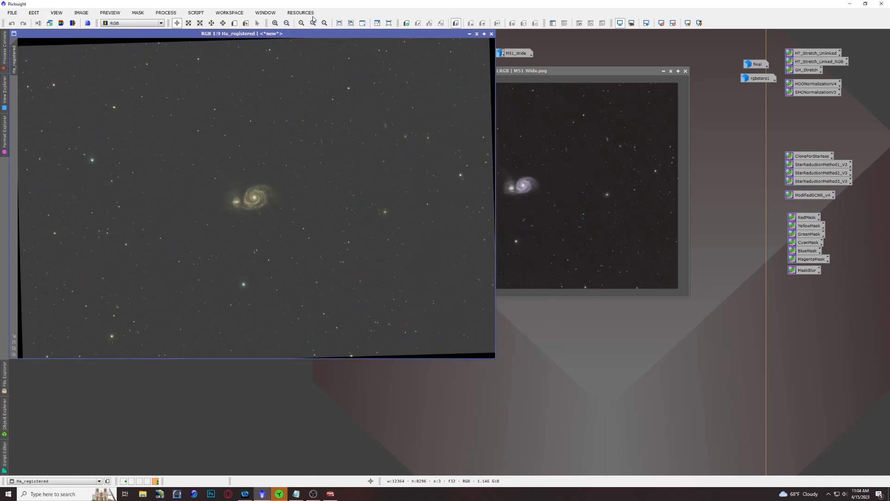
Step: Fit the LRGB and Ha_registered images at 1:7, and reposition and shrink the Ha_registered window
{"action": "left_click", "coordinate": [533, 71]}
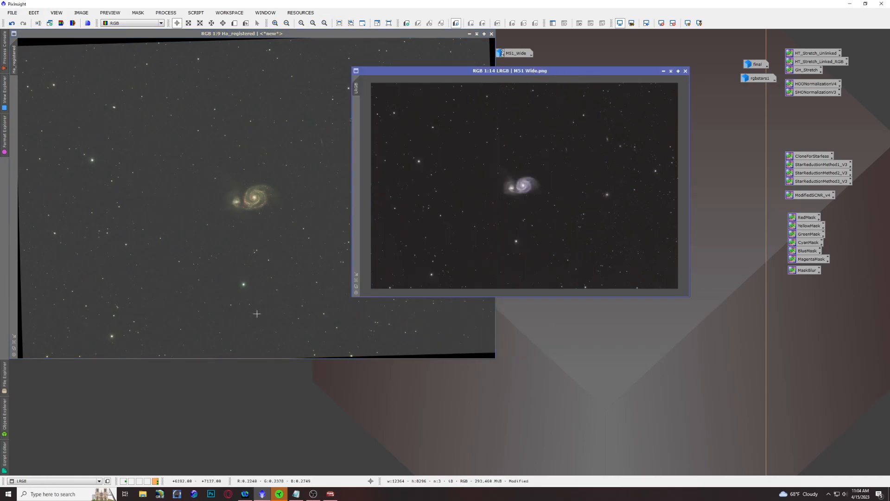
{"action": "left_click", "coordinate": [356, 280]}
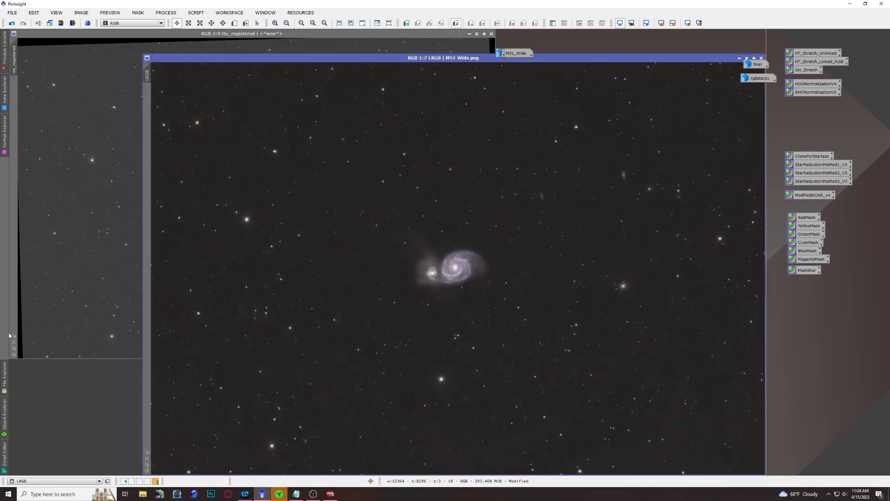
{"action": "left_click", "coordinate": [14, 342]}
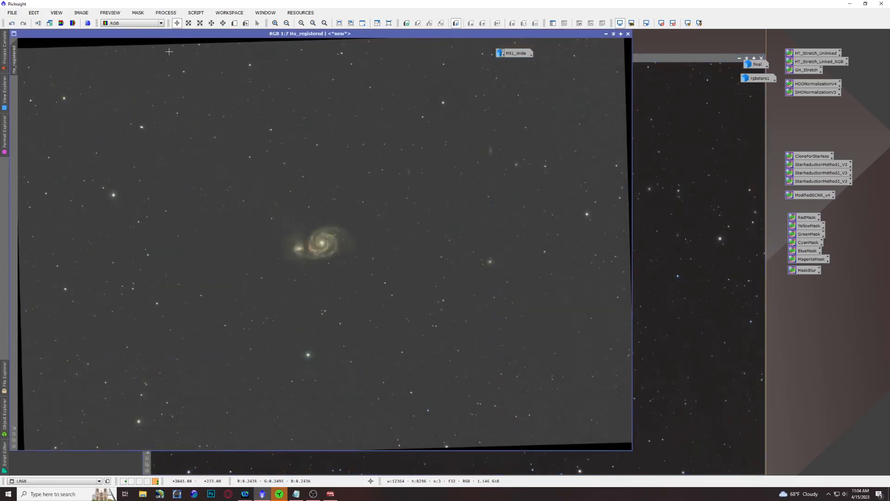
{"action": "left_click_drag", "start_coordinate": [209, 35], "coordinate": [247, 52]}
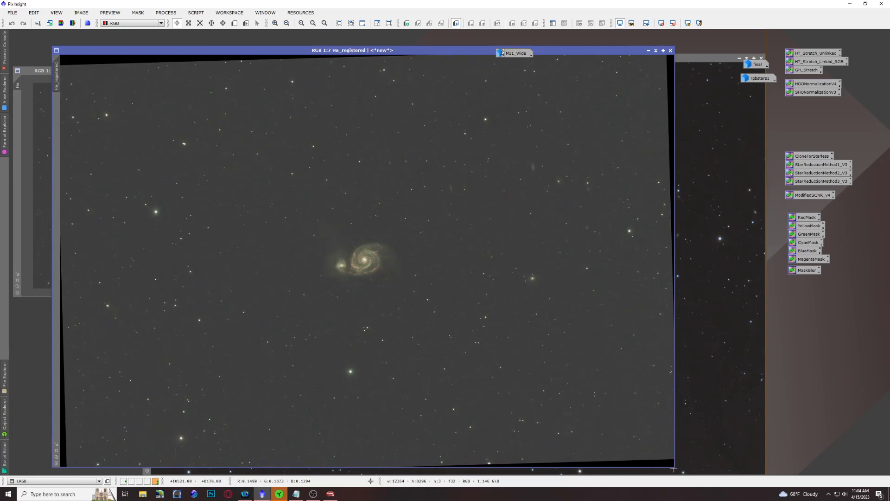
{"action": "left_click_drag", "start_coordinate": [673, 469], "coordinate": [407, 296]}
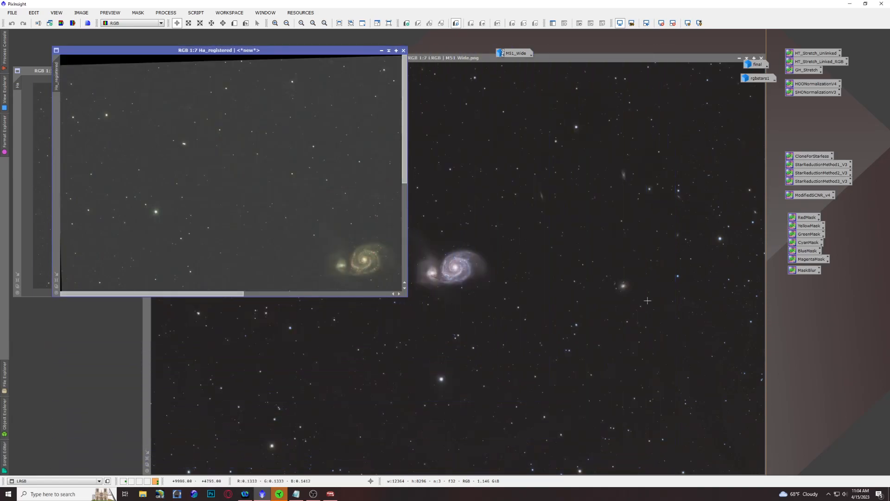
Step: Shrink the LRGB window so it sits beside Ha_registered, with both full frames shown at 1:13
{"action": "left_click", "coordinate": [667, 58]}
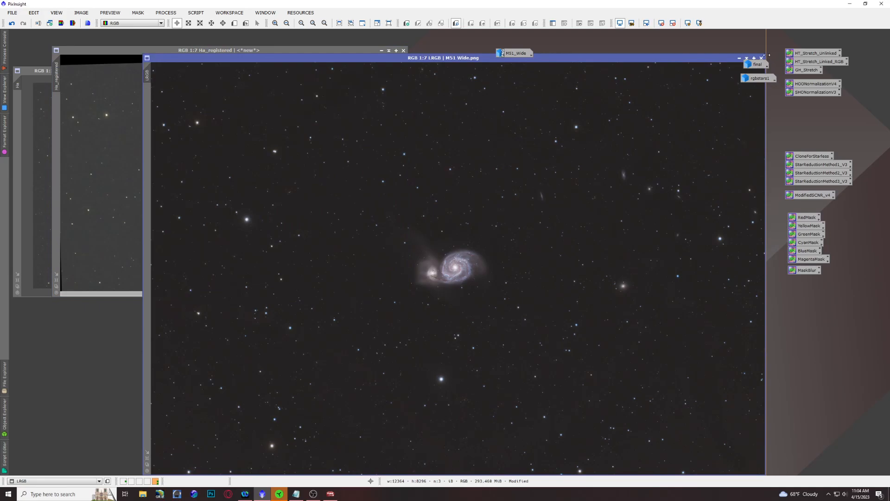
{"action": "left_click_drag", "start_coordinate": [766, 54], "coordinate": [693, 101]}
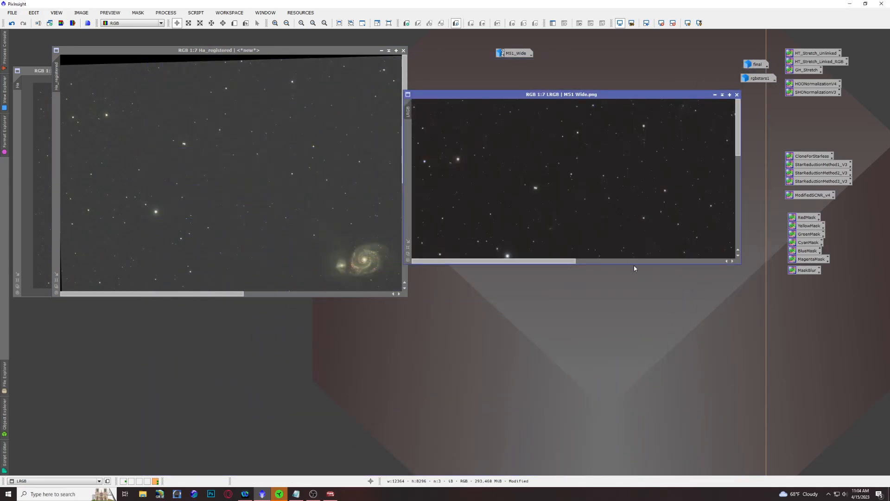
{"action": "left_click_drag", "start_coordinate": [634, 267], "coordinate": [619, 335]}
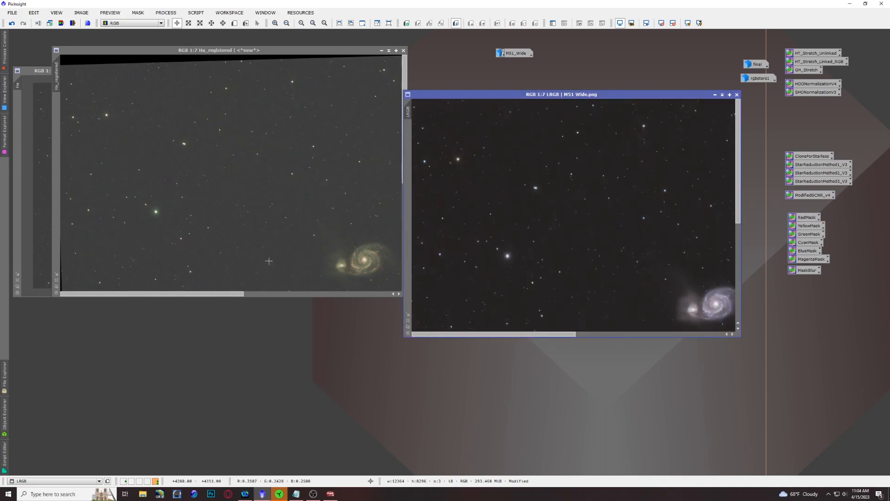
{"action": "scroll", "coordinate": [233, 253], "scroll_direction": "up", "scroll_amount": 1}
{"action": "scroll", "coordinate": [232, 250], "scroll_direction": "down", "scroll_amount": 4}
{"action": "scroll", "coordinate": [231, 249], "scroll_direction": "down", "scroll_amount": 3}
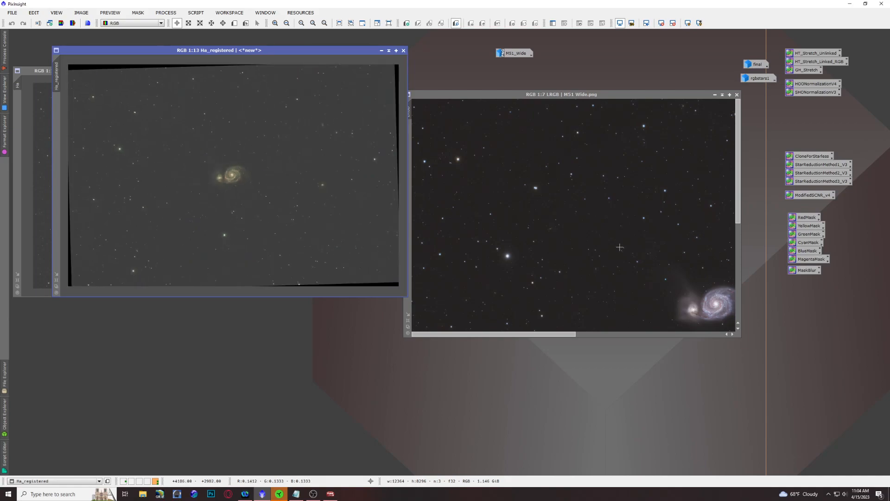
{"action": "scroll", "coordinate": [620, 248], "scroll_direction": "down", "scroll_amount": 6}
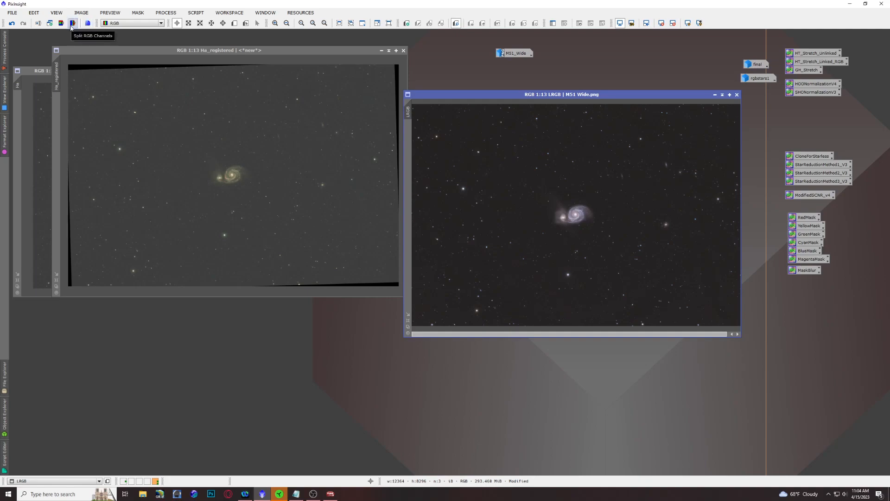
Step: Split Ha_registered into its RGB channels and minimize the blue and green channel images to icons
{"action": "left_click", "coordinate": [104, 49]}
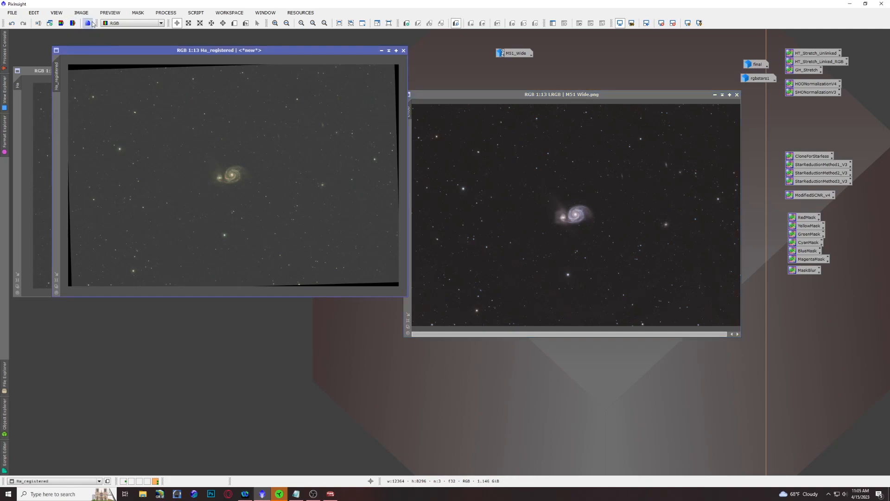
{"action": "left_click", "coordinate": [75, 23]}
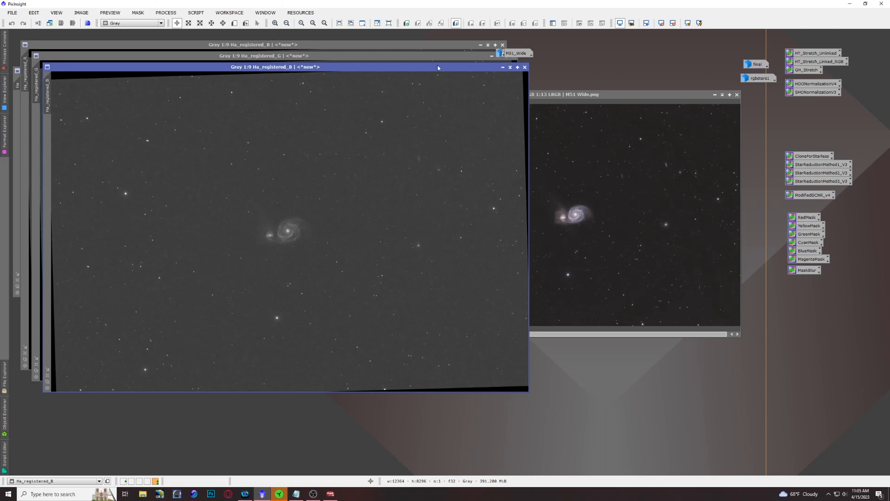
{"action": "left_click", "coordinate": [502, 68]}
{"action": "left_click", "coordinate": [491, 56]}
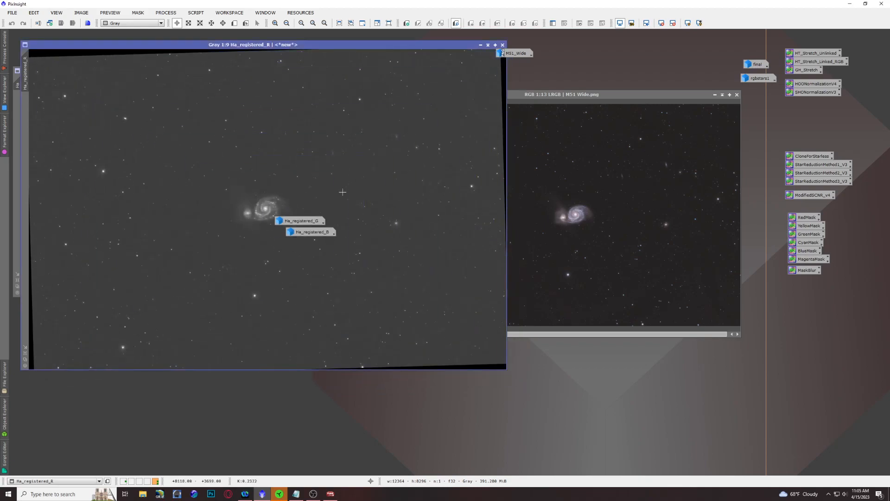
Step: Rename the blue channel image to B, minimize it, and park its icon in the empty workspace above the LRGB image
{"action": "double_click", "coordinate": [324, 233]}
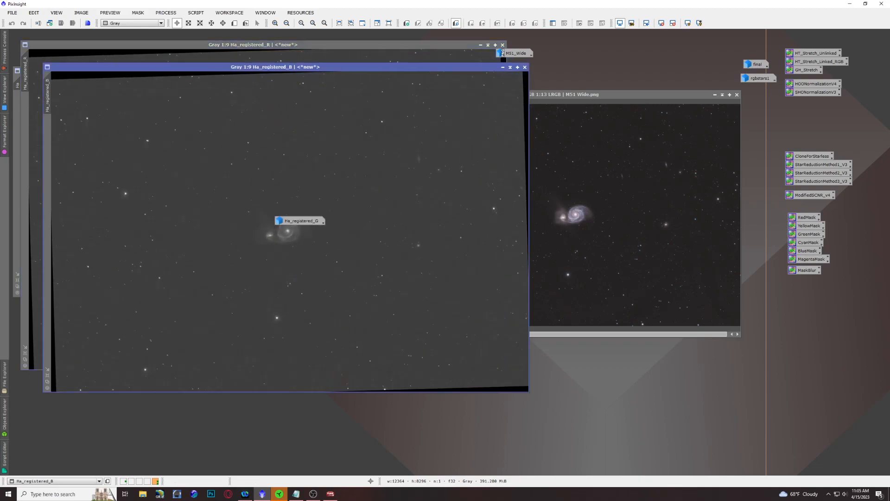
{"action": "double_click", "coordinate": [47, 95]}
{"action": "type", "text": "B"}
{"action": "key", "text": "Return"}
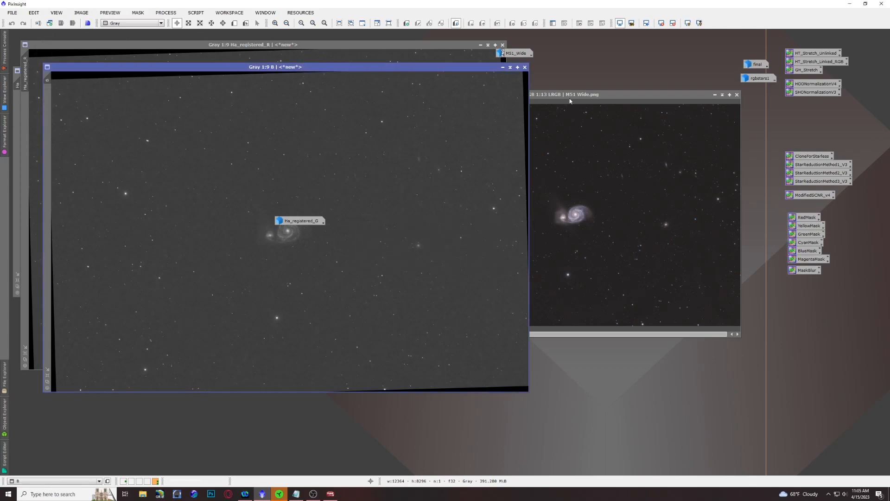
{"action": "left_click", "coordinate": [510, 67]}
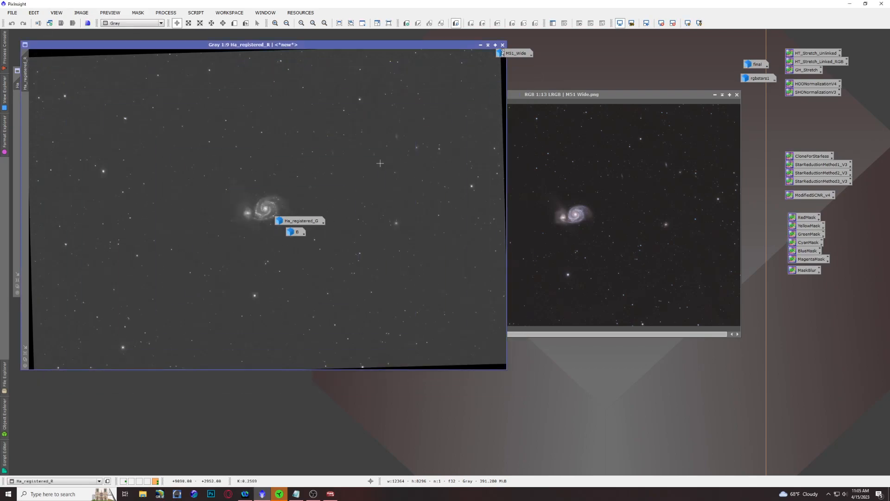
{"action": "left_click_drag", "start_coordinate": [292, 231], "coordinate": [684, 45]}
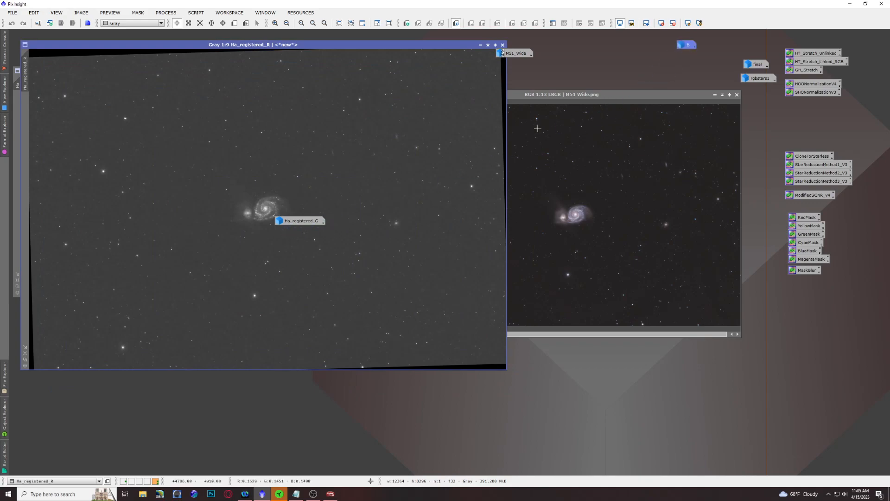
Step: Rename the green channel image to G, minimize it, and place its icon directly below the B icon
{"action": "double_click", "coordinate": [299, 221]}
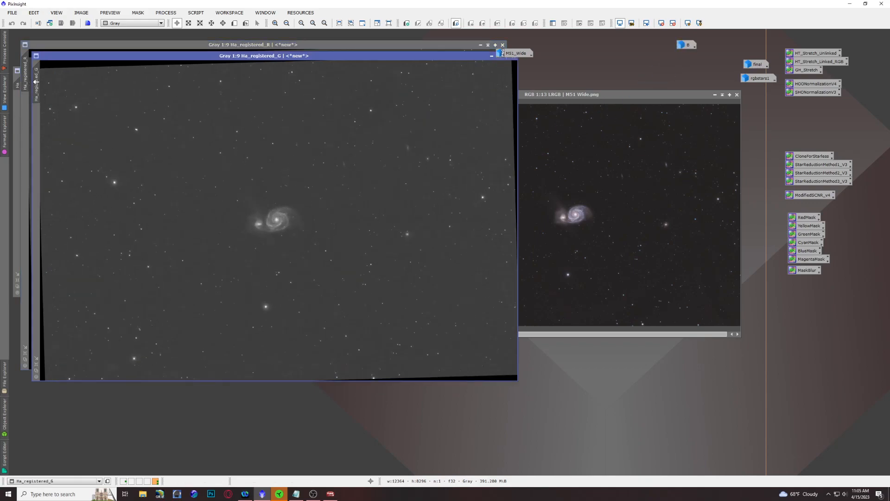
{"action": "double_click", "coordinate": [36, 84]}
{"action": "type", "text": "G"}
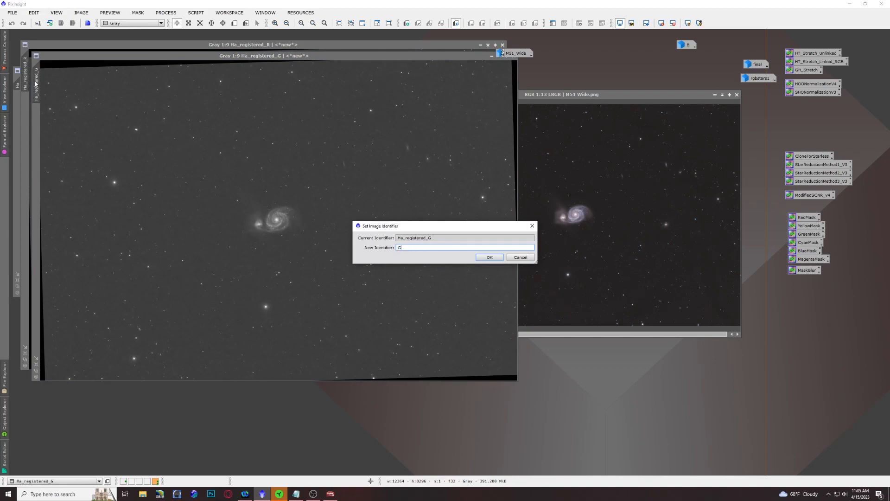
{"action": "key", "text": "Return"}
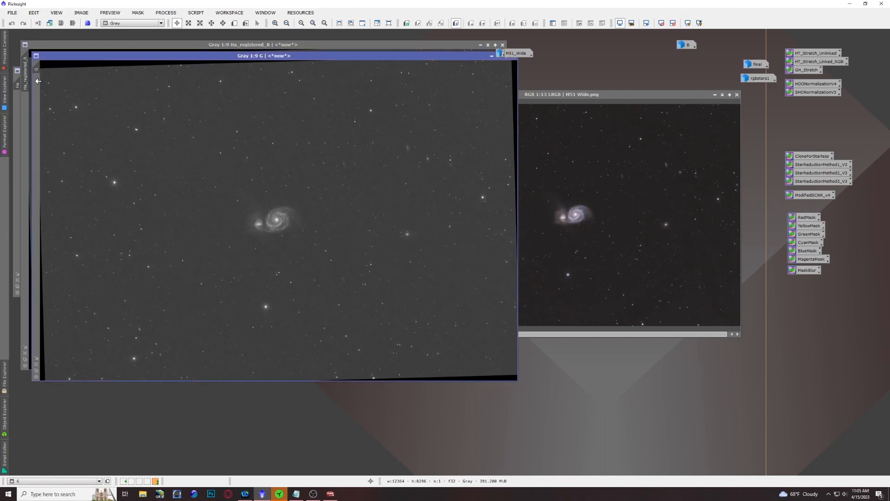
{"action": "left_click", "coordinate": [491, 56]}
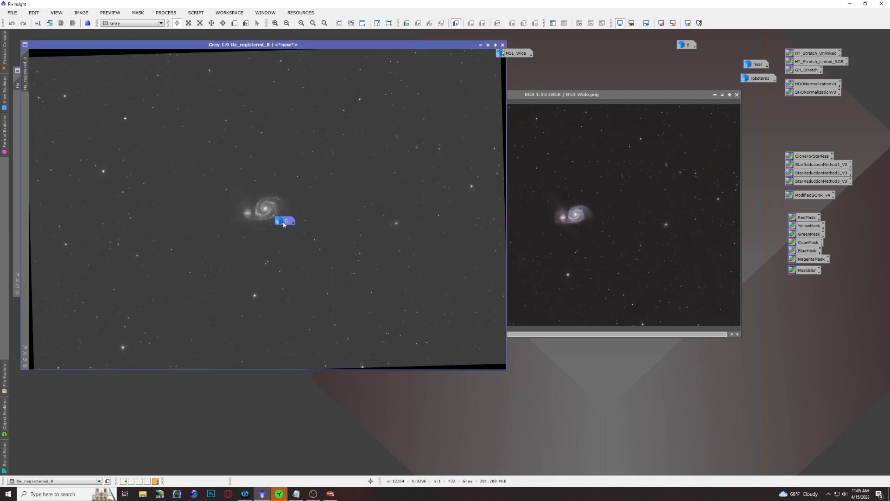
{"action": "left_click_drag", "start_coordinate": [671, 85], "coordinate": [686, 62]}
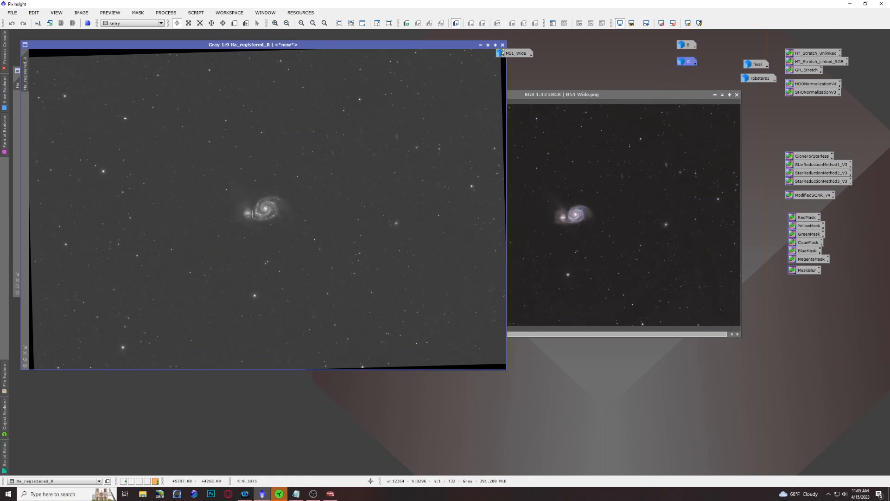
Step: Rename the red channel image of the registered Ha frame to Ha_R
{"action": "scroll", "coordinate": [252, 214], "scroll_direction": "up", "scroll_amount": 6}
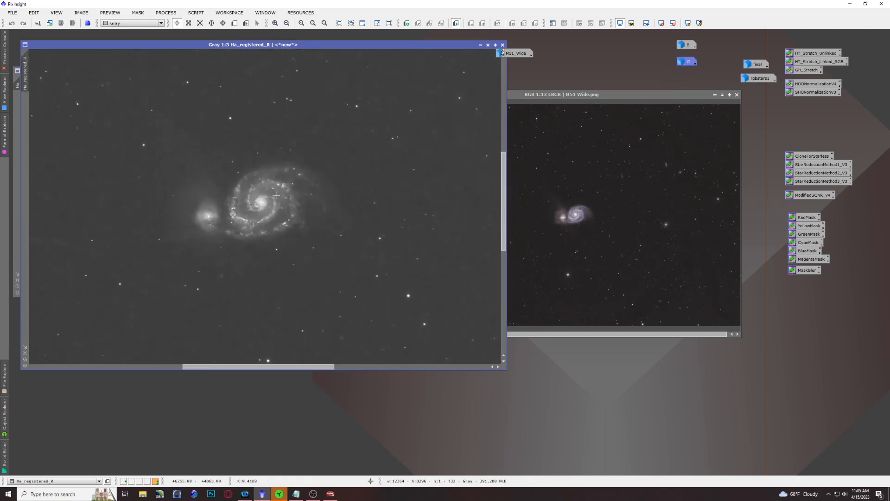
{"action": "double_click", "coordinate": [26, 82]}
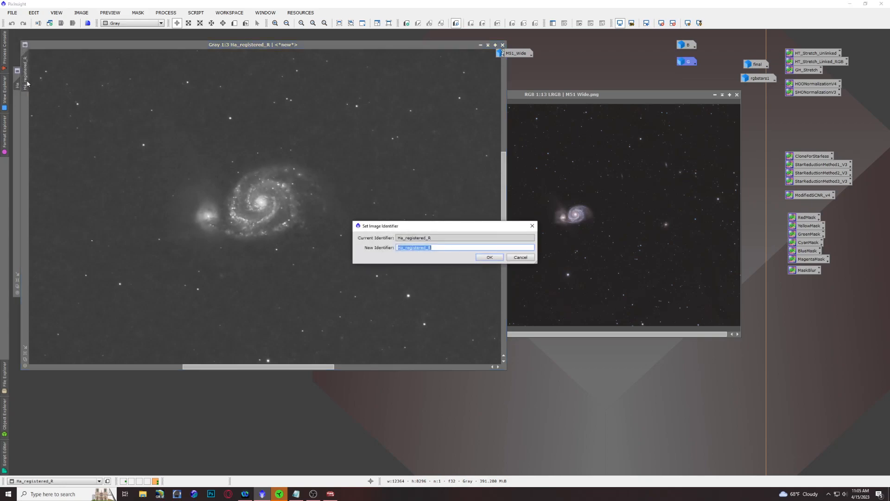
{"action": "type", "text": "Ha"}
{"action": "key", "text": "Return"}
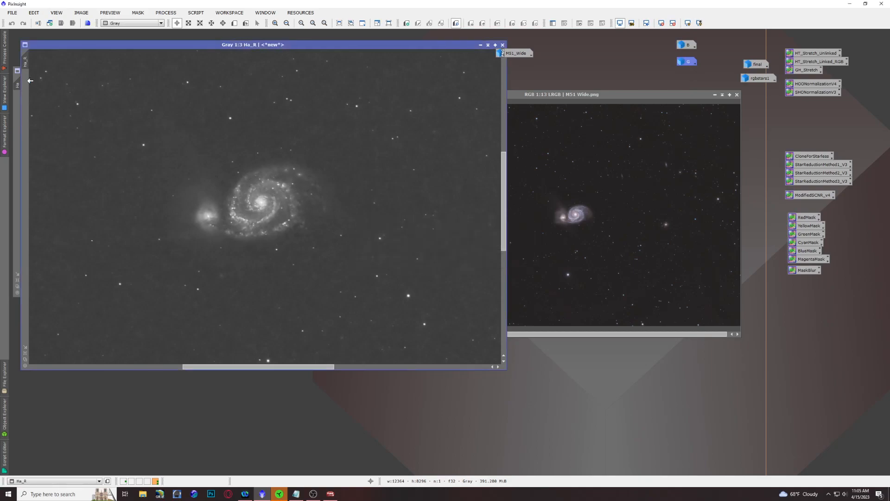
Step: Split the LRGB image into its RGB channels and minimize the blue and green channel images to icons
{"action": "left_click", "coordinate": [539, 96]}
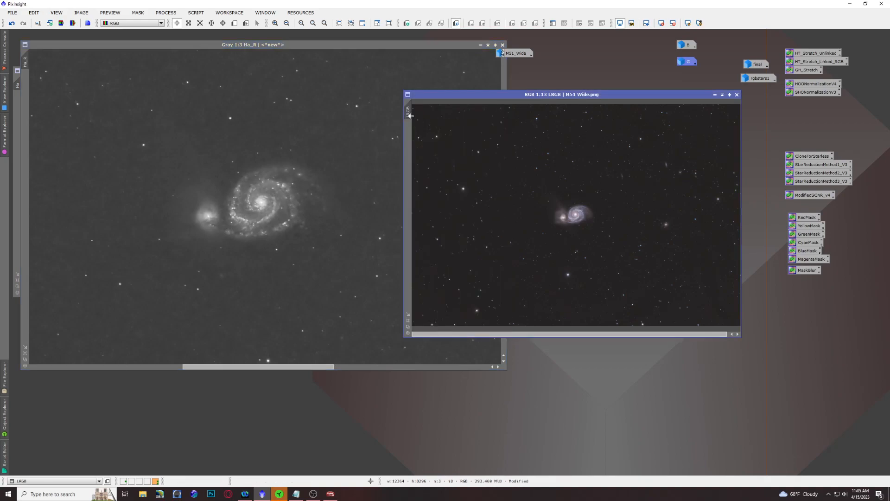
{"action": "mouse_move", "coordinate": [411, 103]}
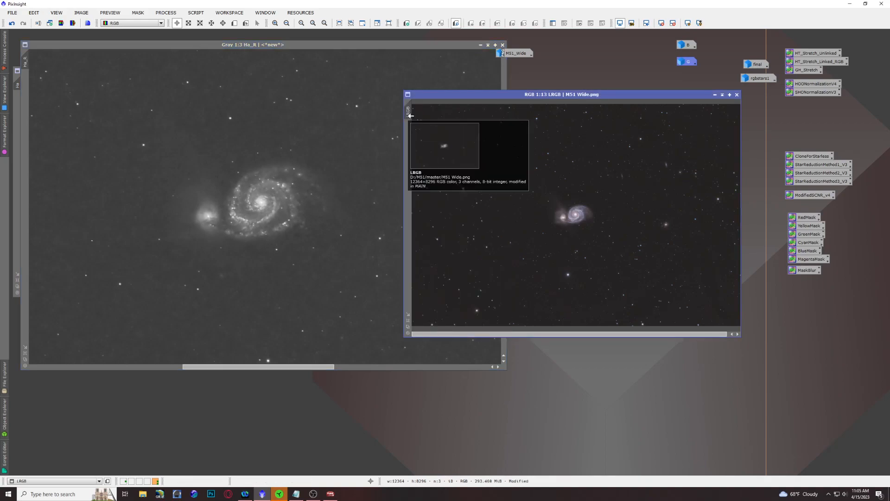
{"action": "left_click", "coordinate": [72, 23]}
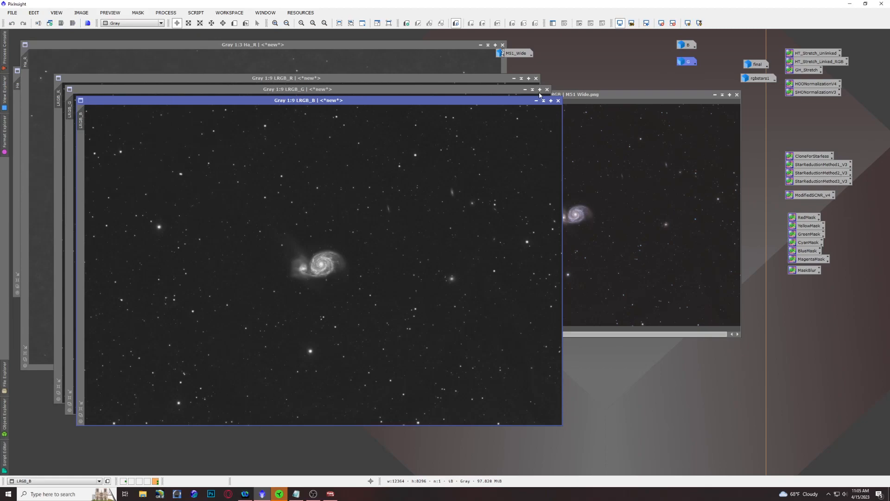
{"action": "left_click", "coordinate": [536, 101]}
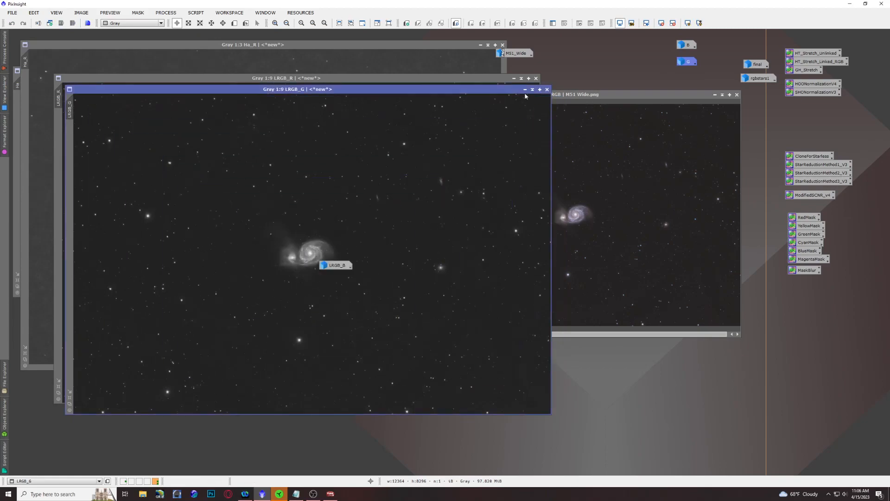
{"action": "left_click", "coordinate": [525, 89]}
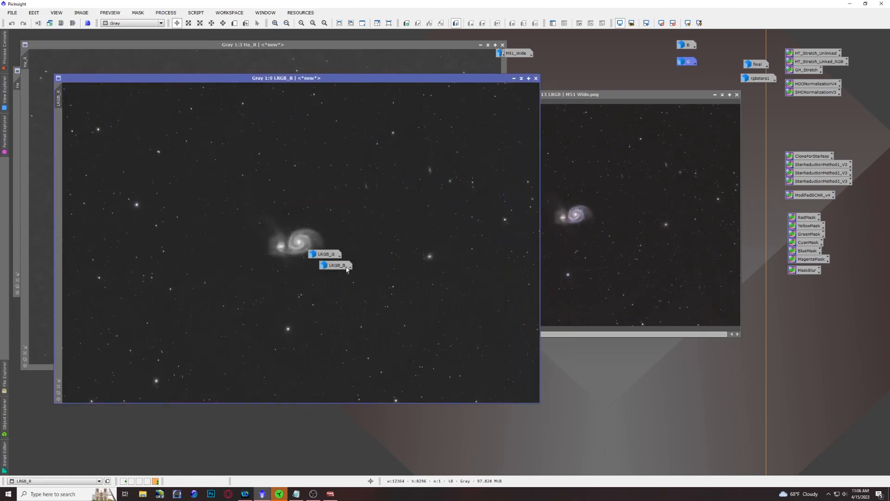
Step: Park the LRGB_B and LRGB_G icons beside the B and G icons, and move the LRGB_R image off the Ha_R image
{"action": "left_click_drag", "start_coordinate": [347, 268], "coordinate": [729, 46]}
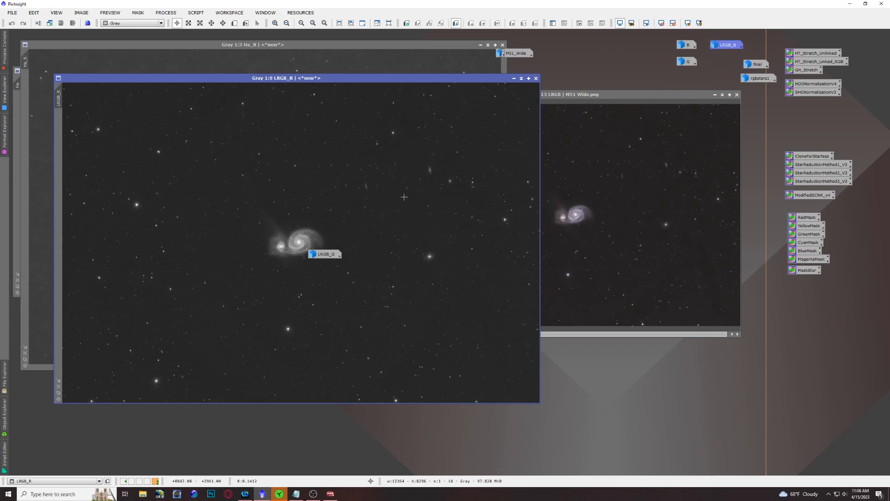
{"action": "left_click_drag", "start_coordinate": [325, 254], "coordinate": [726, 63]}
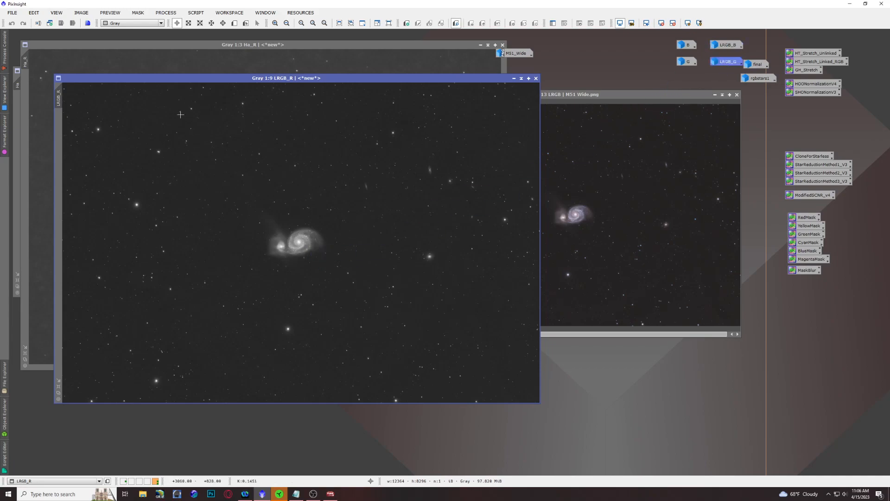
{"action": "left_click_drag", "start_coordinate": [194, 80], "coordinate": [419, 84]}
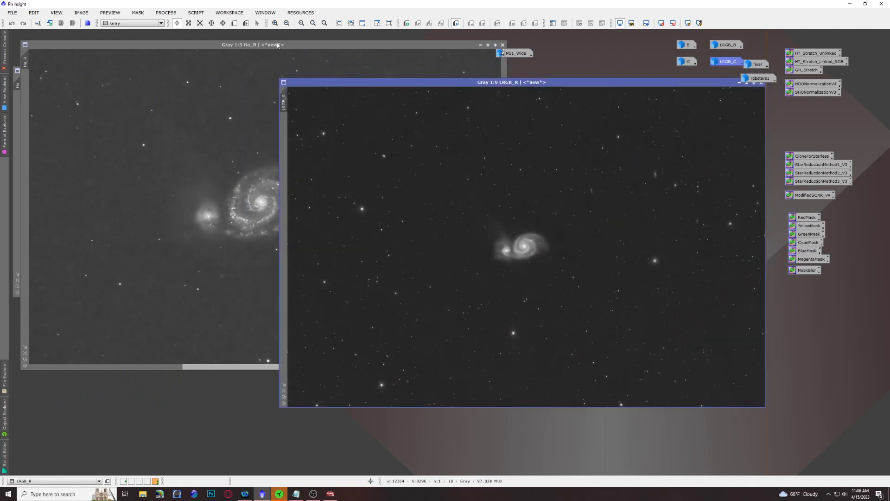
Step: Apply LinearFit to the LRGB_R image with Ha as the reference image, and collapse the LinearFit dialog
{"action": "left_click", "coordinate": [247, 110]}
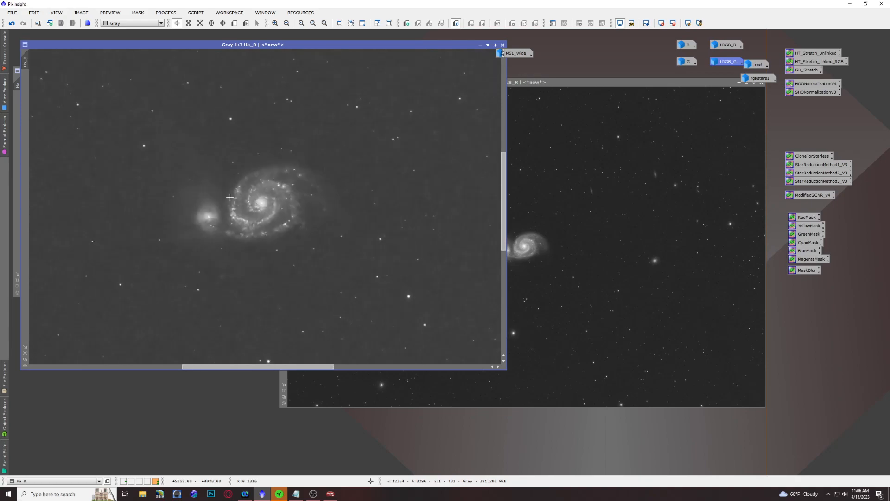
{"action": "scroll", "coordinate": [229, 197], "scroll_direction": "down", "scroll_amount": 6}
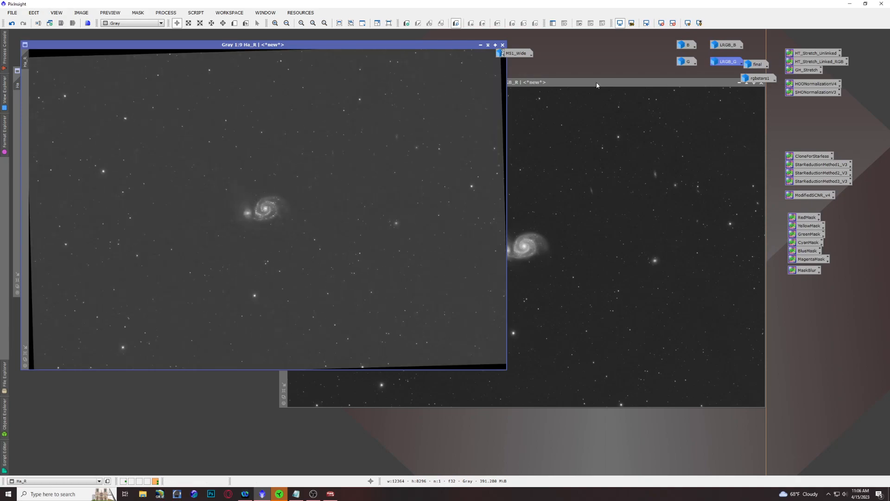
{"action": "left_click", "coordinate": [581, 89]}
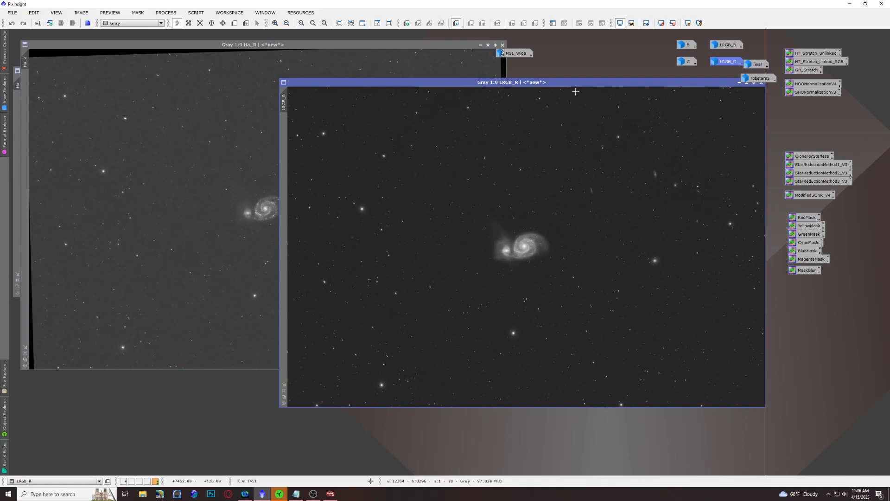
{"action": "left_click", "coordinate": [305, 45]}
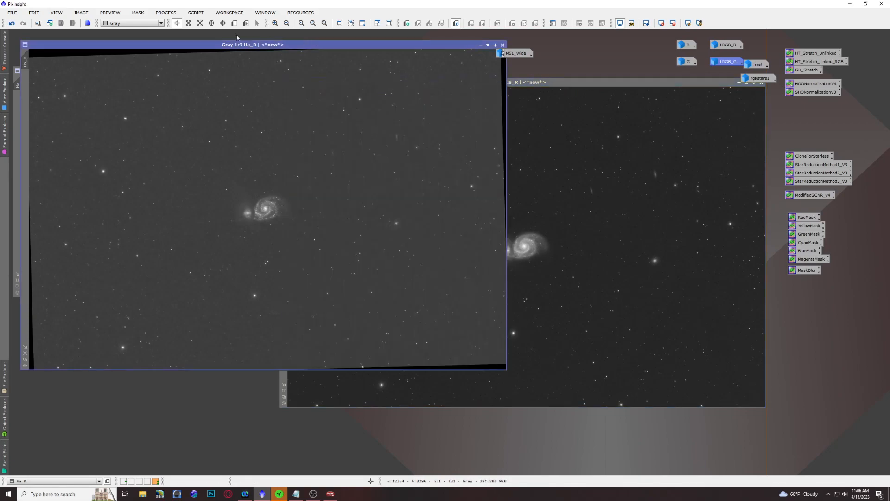
{"action": "left_click", "coordinate": [172, 17]}
{"action": "mouse_move", "coordinate": [179, 28]}
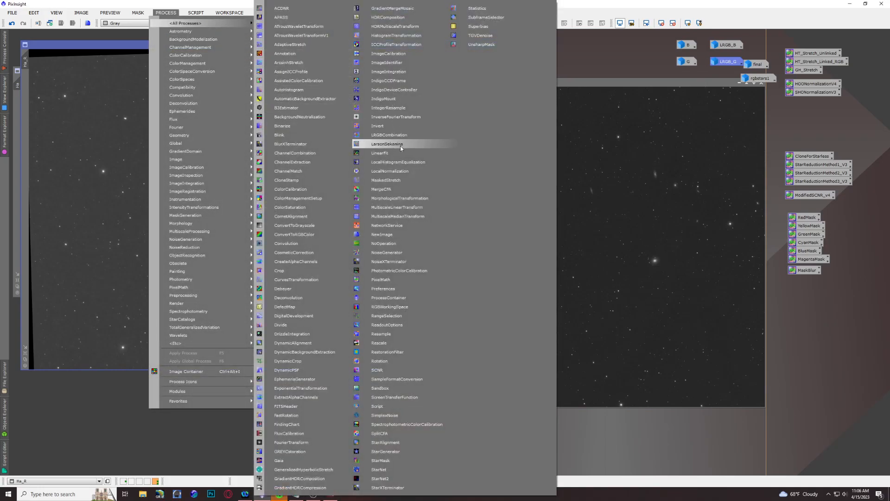
{"action": "left_click", "coordinate": [412, 157]}
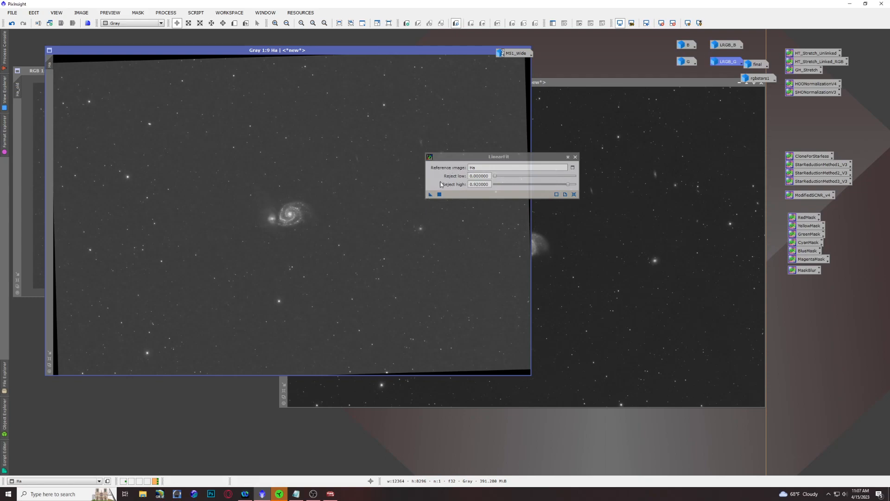
{"action": "left_click_drag", "start_coordinate": [430, 194], "coordinate": [632, 127]}
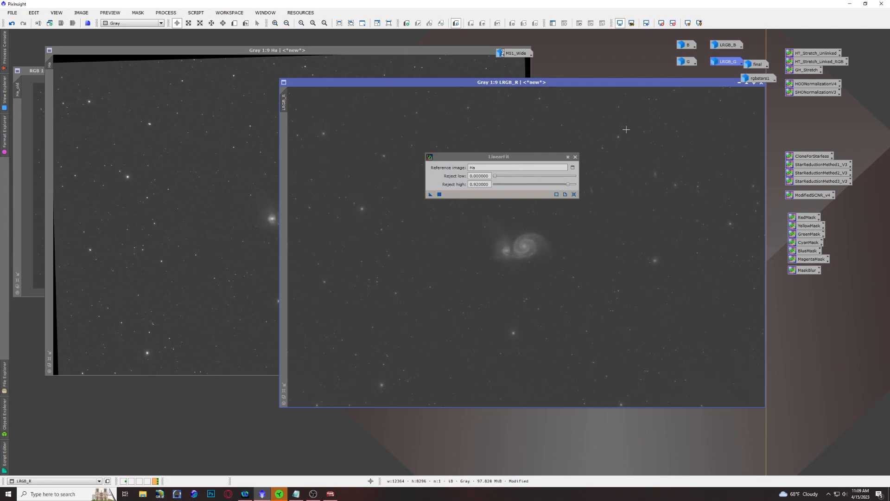
{"action": "left_click", "coordinate": [277, 277]}
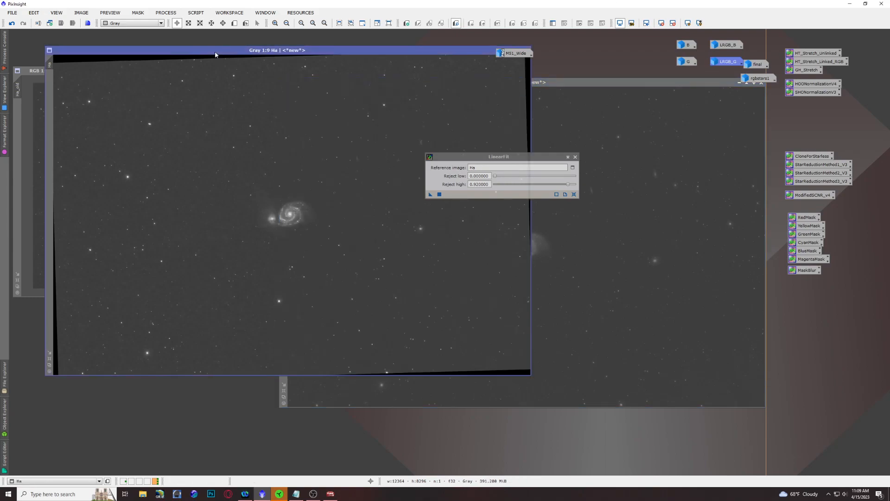
{"action": "left_click", "coordinate": [568, 158]}
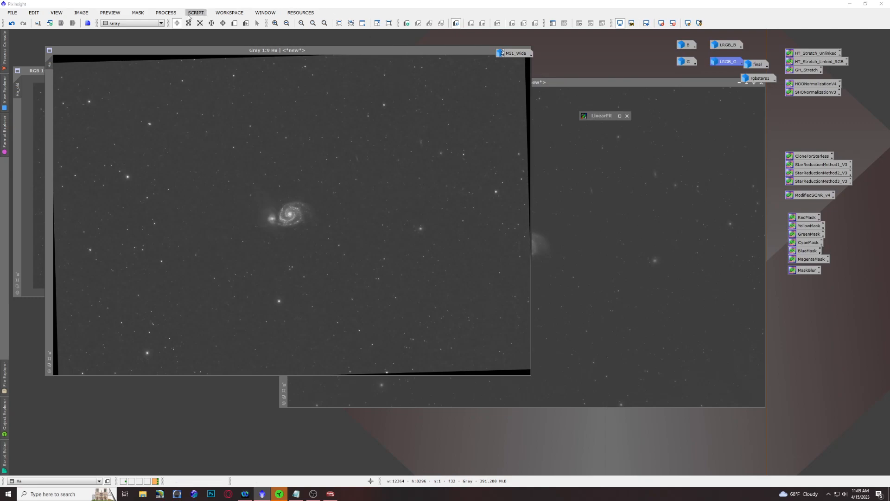
Step: Reset PixelMath, show its destination options, and enter the RGB/K expression Ha - Q * (LRGB_R - med(LRGB_R))
{"action": "left_click", "coordinate": [173, 13]}
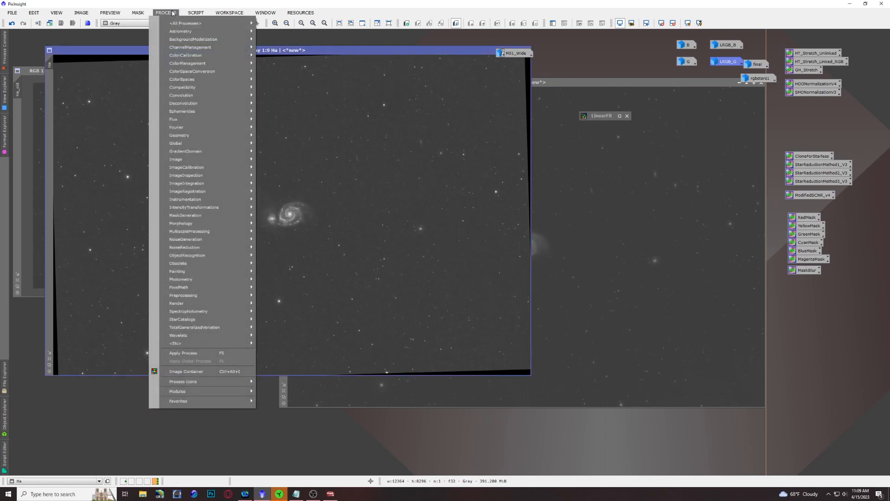
{"action": "mouse_move", "coordinate": [190, 287]}
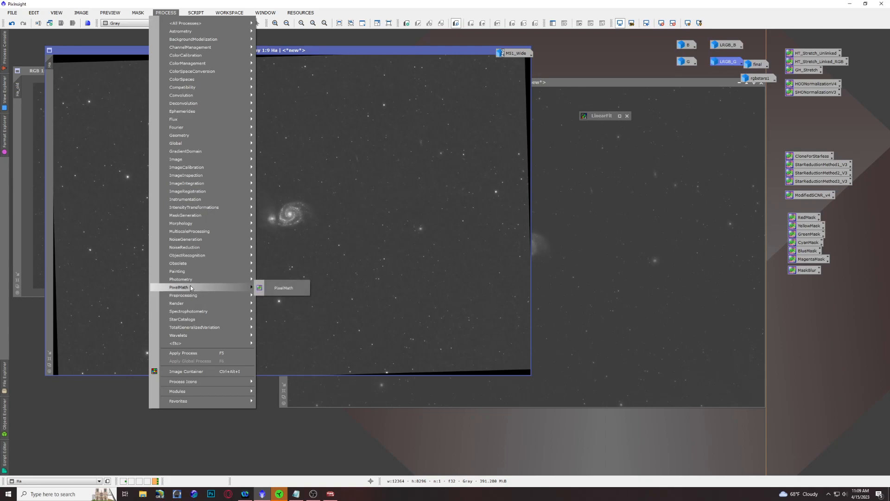
{"action": "left_click", "coordinate": [277, 289]}
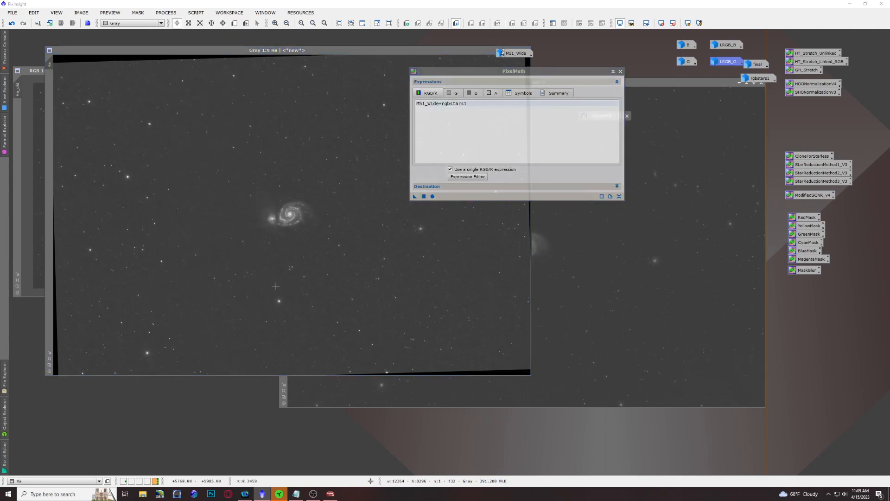
{"action": "left_click", "coordinate": [619, 197]}
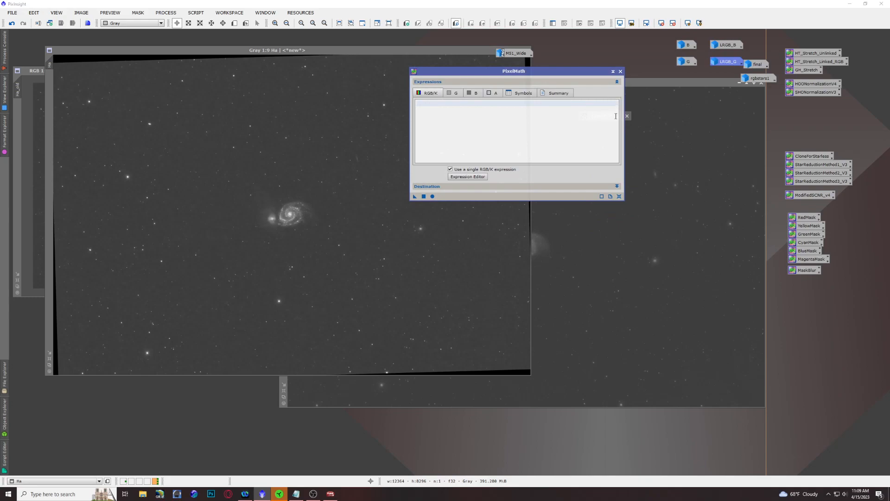
{"action": "left_click", "coordinate": [616, 186]}
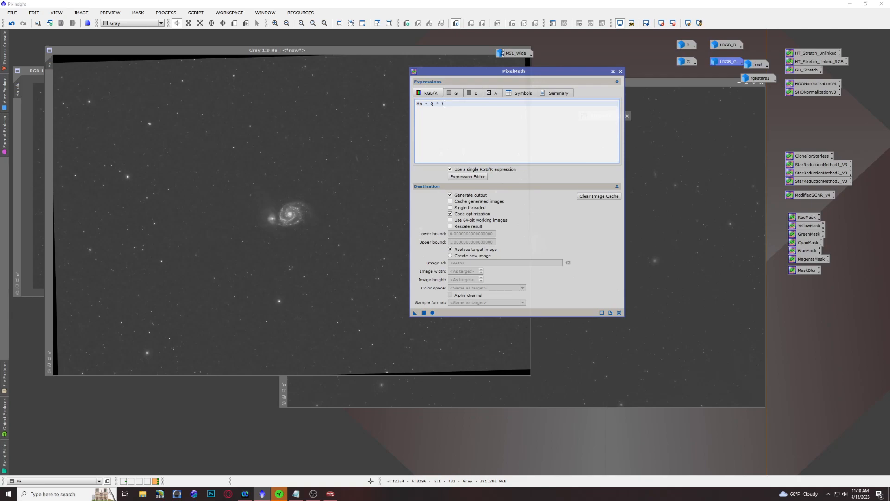
{"action": "type", "text": "RGB_R - med(LRG"}
{"action": "key", "text": "BackSpace"}
{"action": "type", "text": "_R))"}
Step: Define the PixelMath symbol Q = 0.5, apply the expression to the Ha image, and inspect the galaxy up close
{"action": "left_click", "coordinate": [523, 94]}
{"action": "type", "text": "Q = 0.5"}
{"action": "left_click_drag", "start_coordinate": [417, 315], "coordinate": [301, 255]}
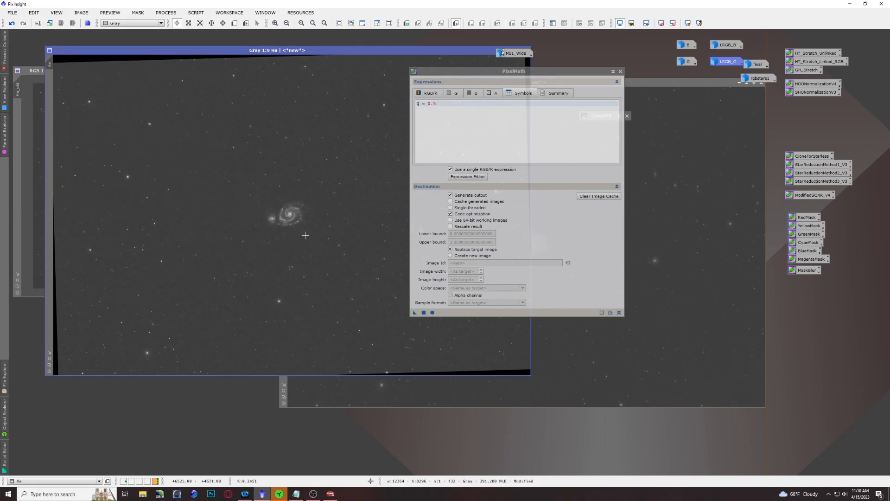
{"action": "scroll", "coordinate": [285, 218], "scroll_direction": "up", "scroll_amount": 7}
{"action": "scroll", "coordinate": [285, 217], "scroll_direction": "down", "scroll_amount": 7}
Step: Reset PixelMath, apply the expression Ha - med(Ha) to the Ha image, and inspect the galaxy
{"action": "left_click", "coordinate": [620, 312]}
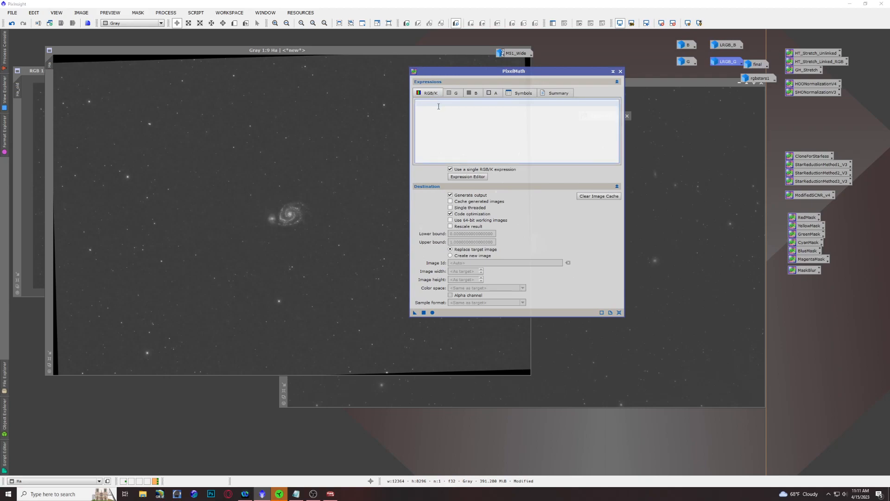
{"action": "type", "text": "Ha - med(Ha"}
{"action": "left_click_drag", "start_coordinate": [415, 313], "coordinate": [231, 240]}
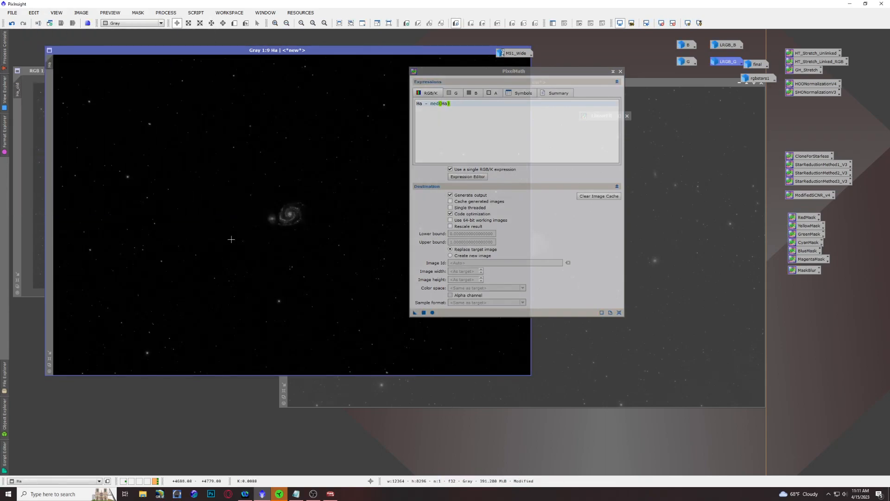
{"action": "scroll", "coordinate": [272, 195], "scroll_direction": "up", "scroll_amount": 7}
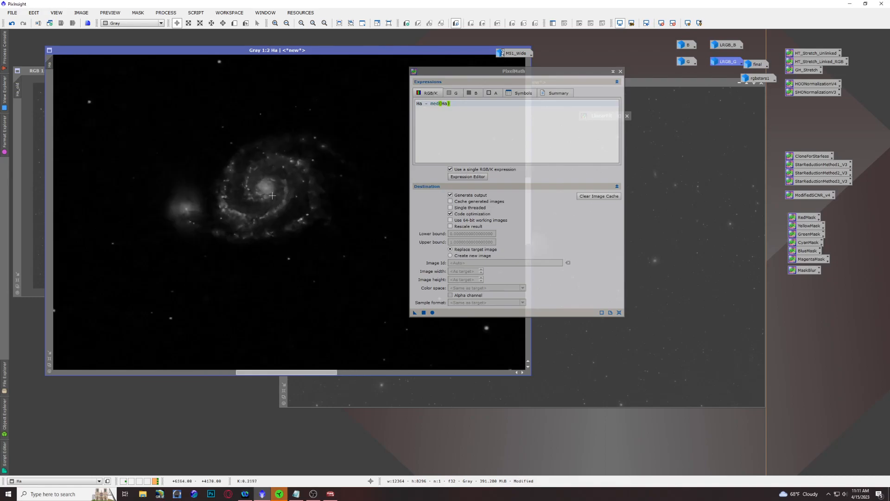
{"action": "scroll", "coordinate": [272, 195], "scroll_direction": "down", "scroll_amount": 4}
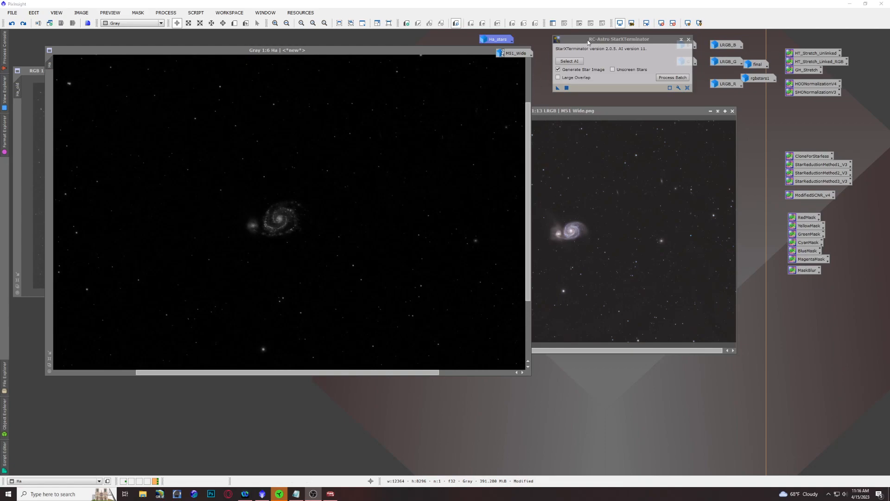
Step: Remove the stars from the Ha image with StarXTerminator, check the generated star image, and close it
{"action": "left_click", "coordinate": [614, 40]}
{"action": "left_click_drag", "start_coordinate": [560, 90], "coordinate": [399, 179]}
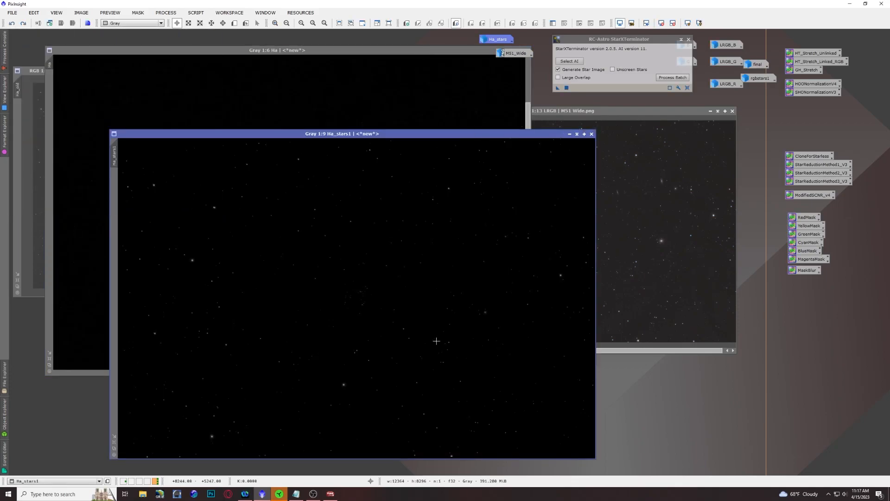
{"action": "scroll", "coordinate": [341, 292], "scroll_direction": "up", "scroll_amount": 7}
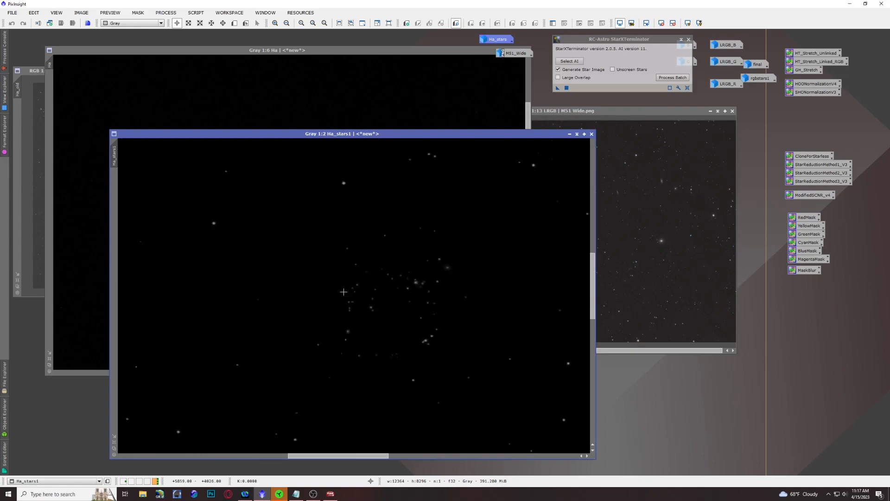
{"action": "left_click", "coordinate": [591, 134]}
{"action": "scroll", "coordinate": [282, 213], "scroll_direction": "up", "scroll_amount": 4}
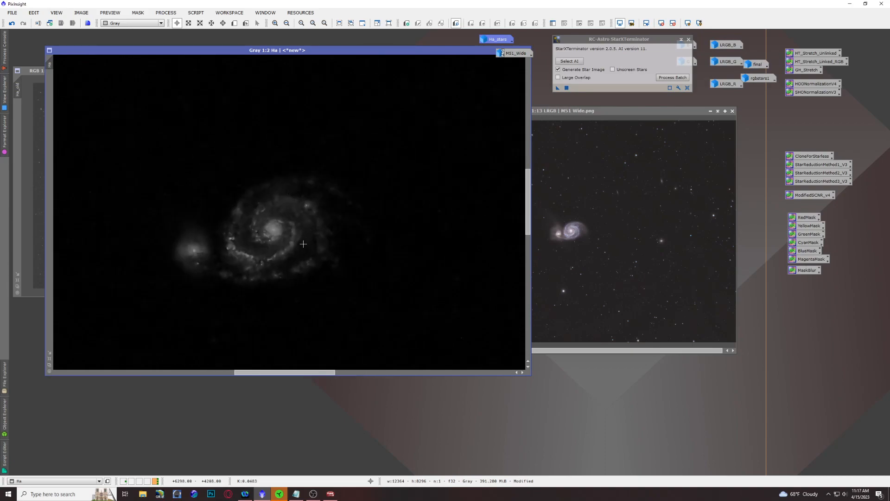
Step: Reset PixelMath for the LRGB image, turn off the single RGB/K expression, and enter $T + (Ha) for the red channel
{"action": "left_click", "coordinate": [584, 111]}
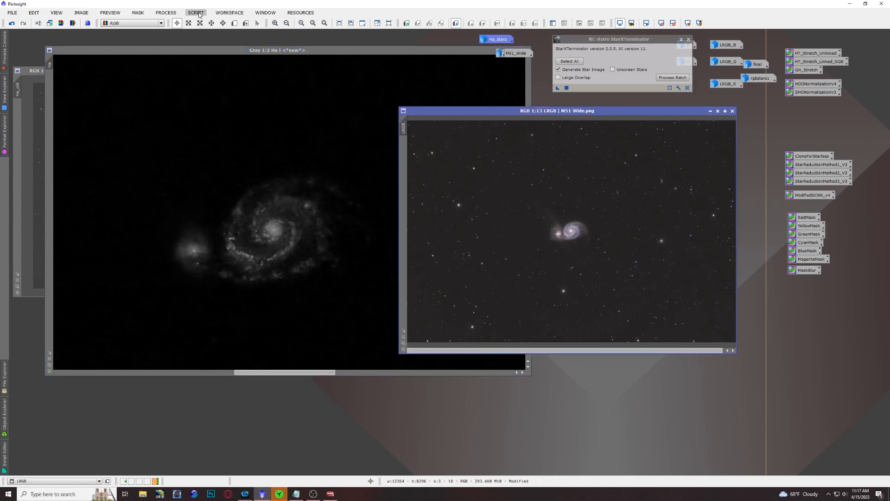
{"action": "left_click", "coordinate": [166, 13]}
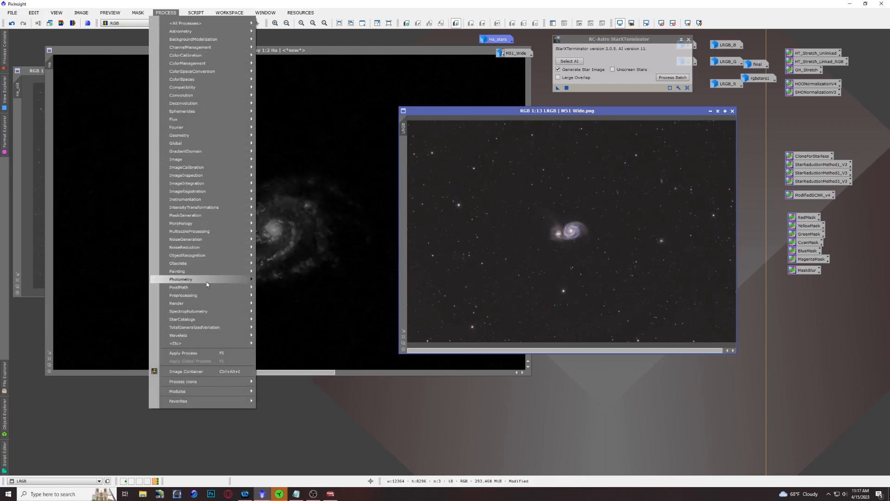
{"action": "mouse_move", "coordinate": [209, 287]}
{"action": "left_click", "coordinate": [294, 292]}
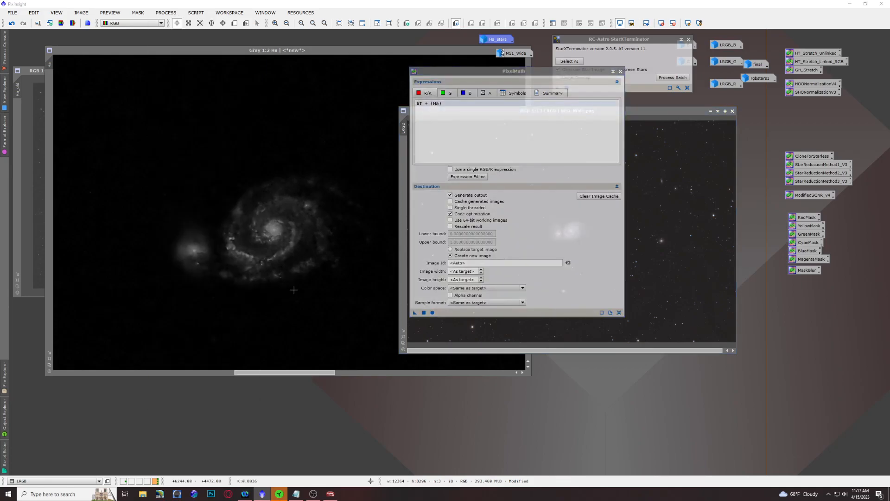
{"action": "left_click", "coordinate": [618, 313]}
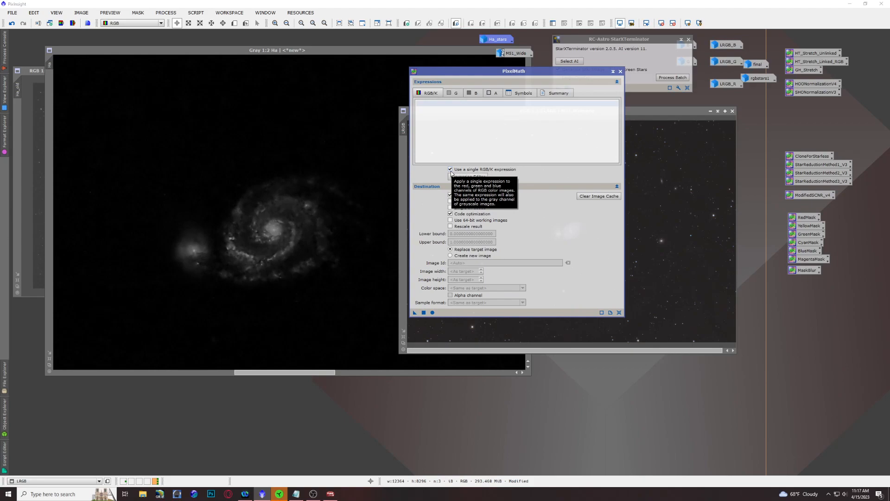
{"action": "left_click", "coordinate": [450, 169]}
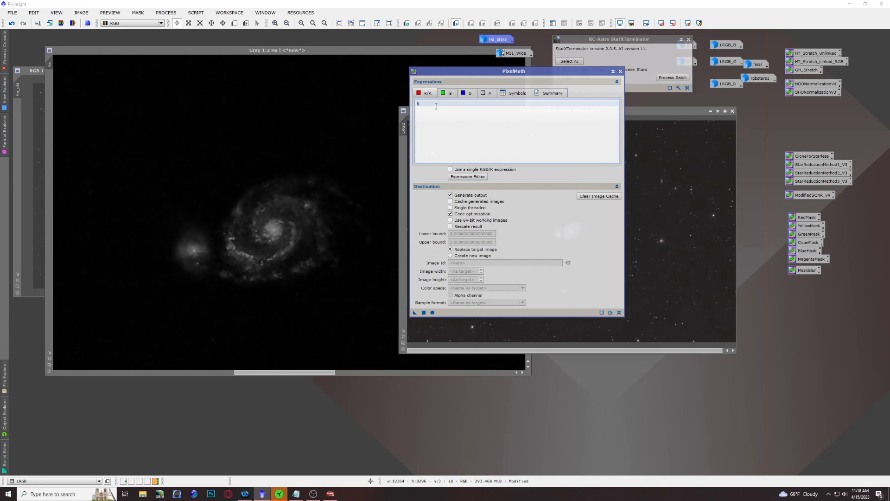
{"action": "type", "text": "T + (Ha)"}
Step: Enter $T + 0.2 * Ha as the blue channel expression and apply PixelMath to the LRGB image
{"action": "left_click", "coordinate": [456, 93]}
{"action": "left_click", "coordinate": [465, 93]}
{"action": "type", "text": "$T + 0.2 * Ha"}
{"action": "left_click_drag", "start_coordinate": [412, 314], "coordinate": [659, 234]}
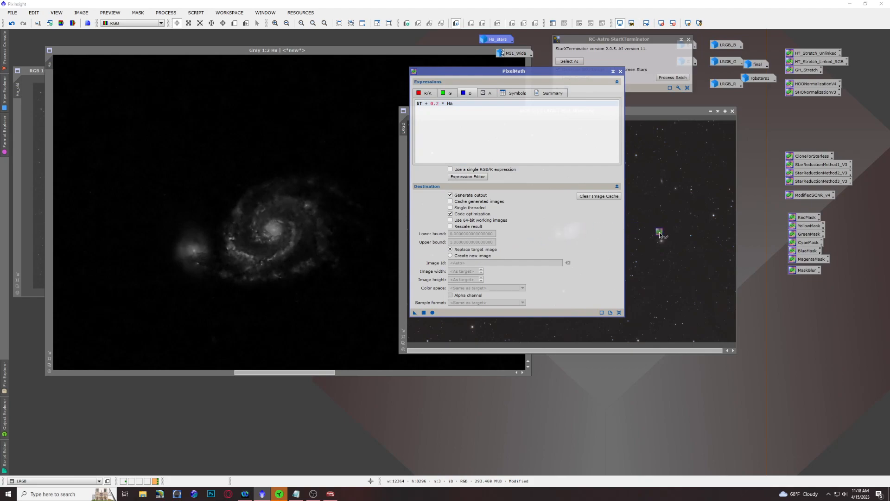
{"action": "left_click_drag", "start_coordinate": [659, 234], "coordinate": [659, 232]}
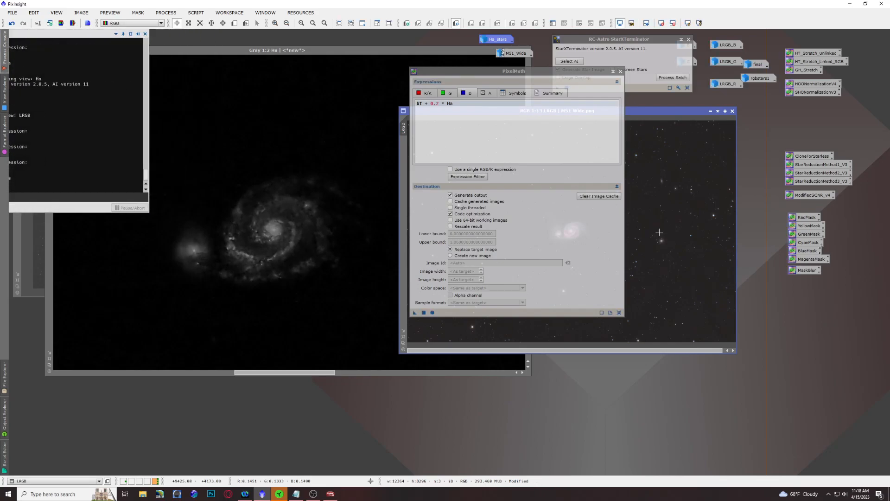
Step: Compare the galaxy in the LRGB image before and after the Ha addition by undoing and redoing PixelMath, ending with it applied
{"action": "left_click", "coordinate": [613, 71]}
{"action": "scroll", "coordinate": [590, 221], "scroll_direction": "up", "scroll_amount": 3}
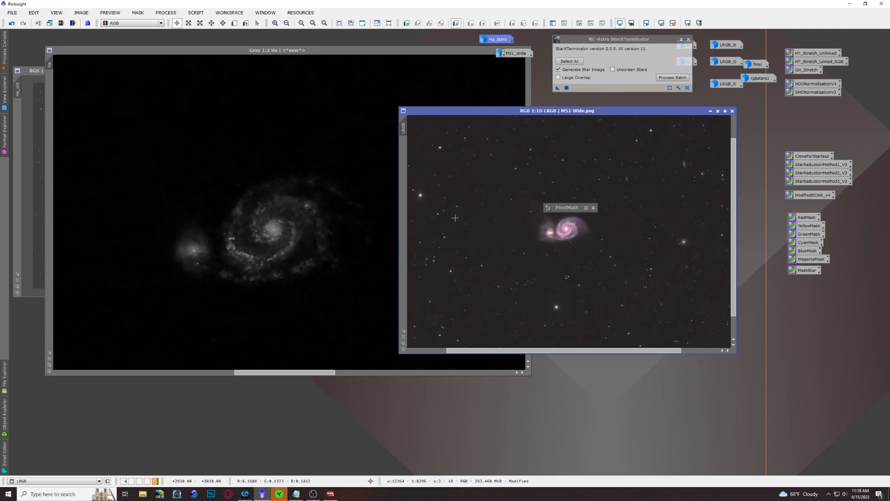
{"action": "left_click", "coordinate": [403, 337]}
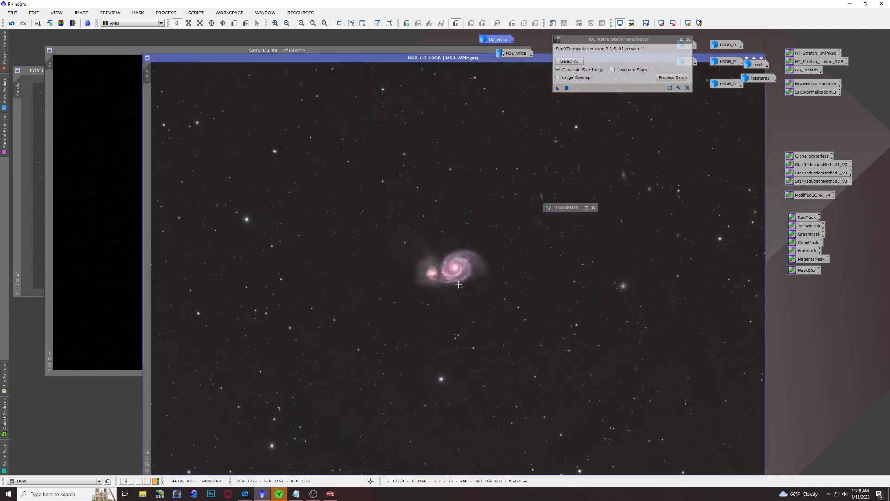
{"action": "scroll", "coordinate": [456, 284], "scroll_direction": "up", "scroll_amount": 5}
{"action": "scroll", "coordinate": [457, 241], "scroll_direction": "down", "scroll_amount": 1}
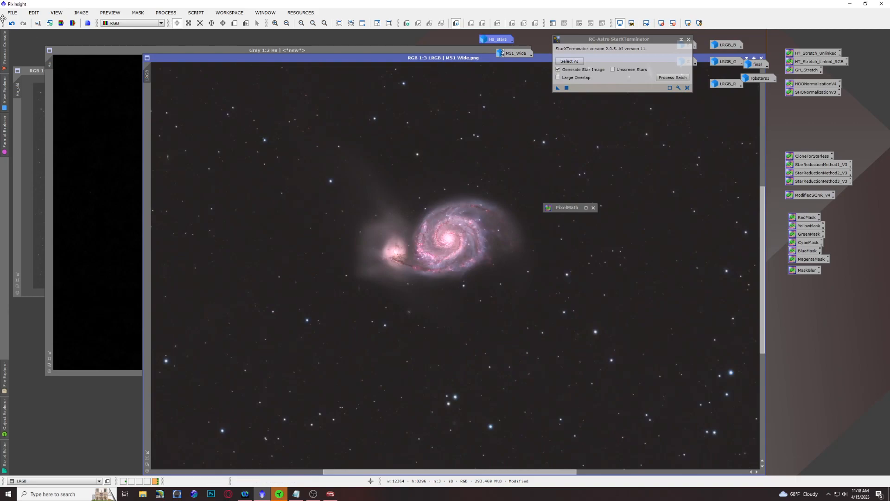
{"action": "left_click", "coordinate": [12, 23]}
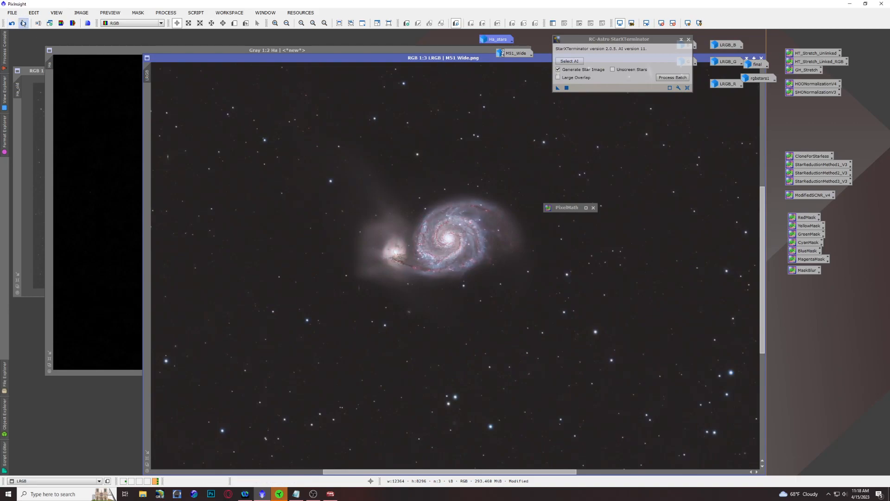
{"action": "left_click", "coordinate": [22, 23]}
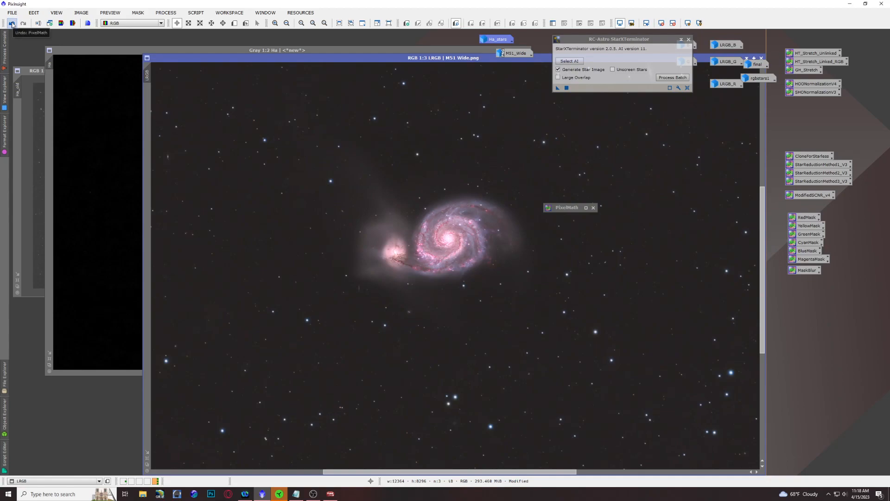
{"action": "left_click", "coordinate": [12, 23]}
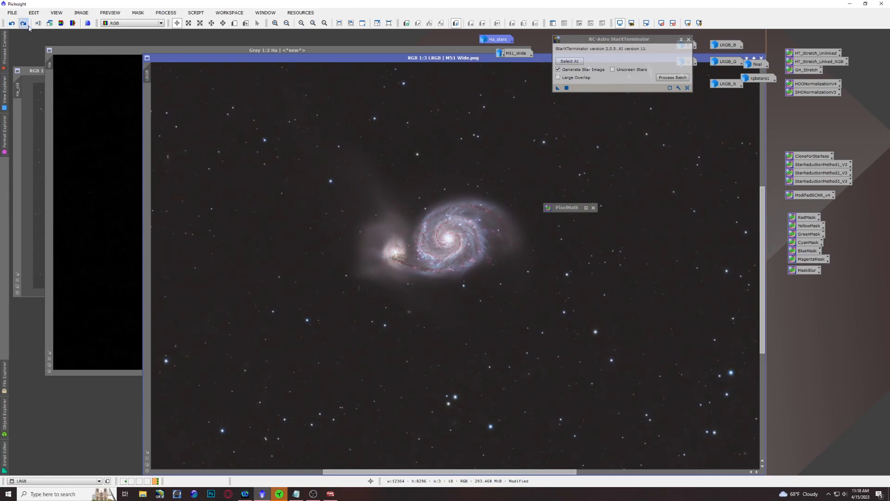
{"action": "left_click", "coordinate": [22, 23]}
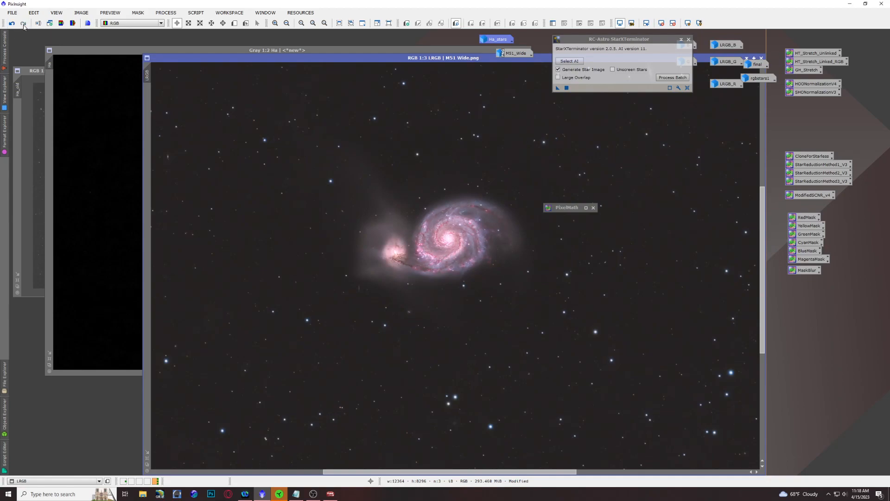
{"action": "left_click", "coordinate": [12, 23]}
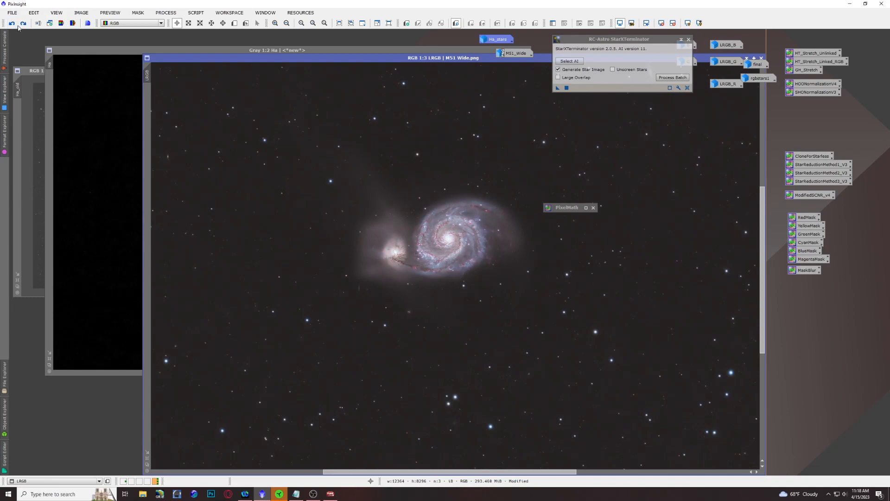
{"action": "left_click", "coordinate": [23, 23]}
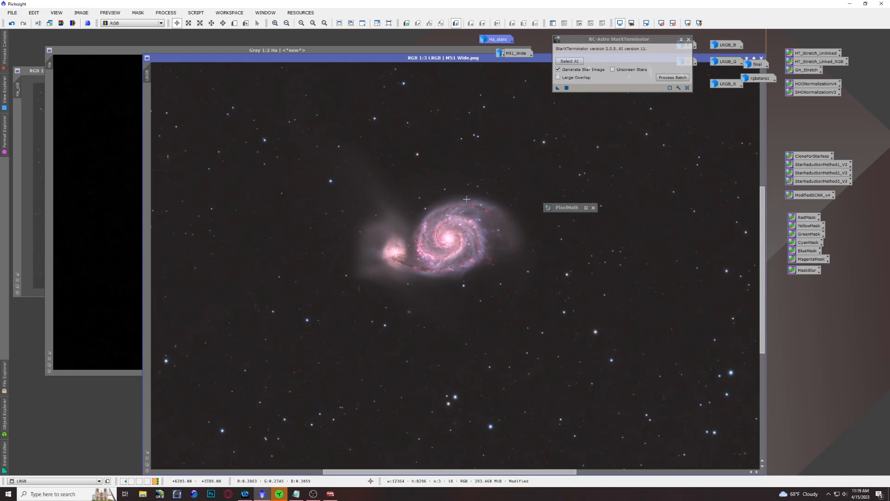
Step: Remove the stars from the LRGB image with StarXTerminator and iconize the generated LRGB_stars image
{"action": "left_click", "coordinate": [558, 88]}
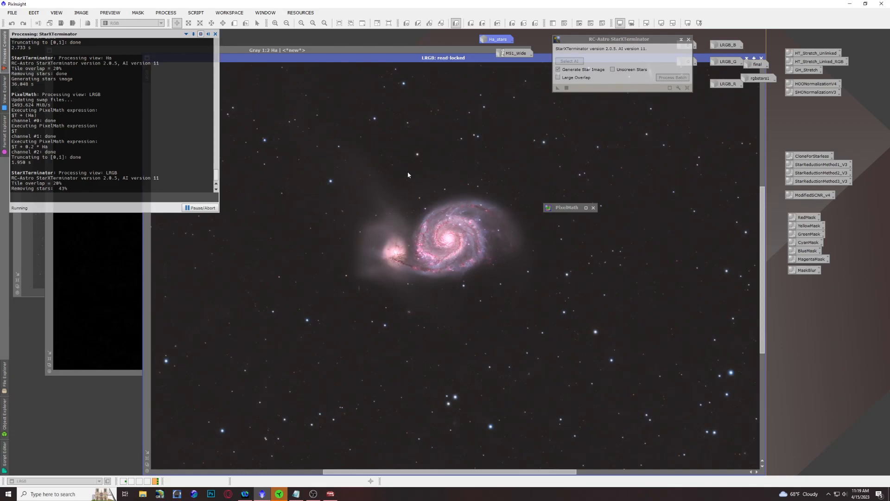
{"action": "left_click_drag", "start_coordinate": [576, 208], "coordinate": [813, 286]}
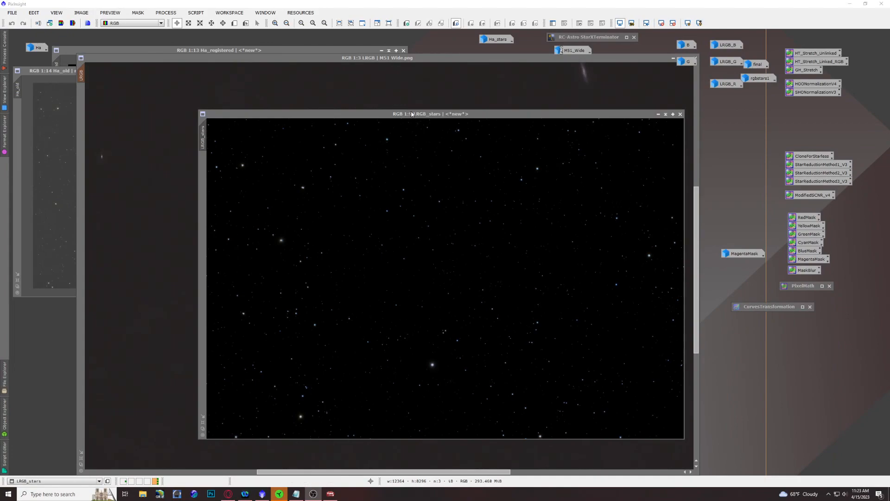
{"action": "left_click", "coordinate": [659, 115]}
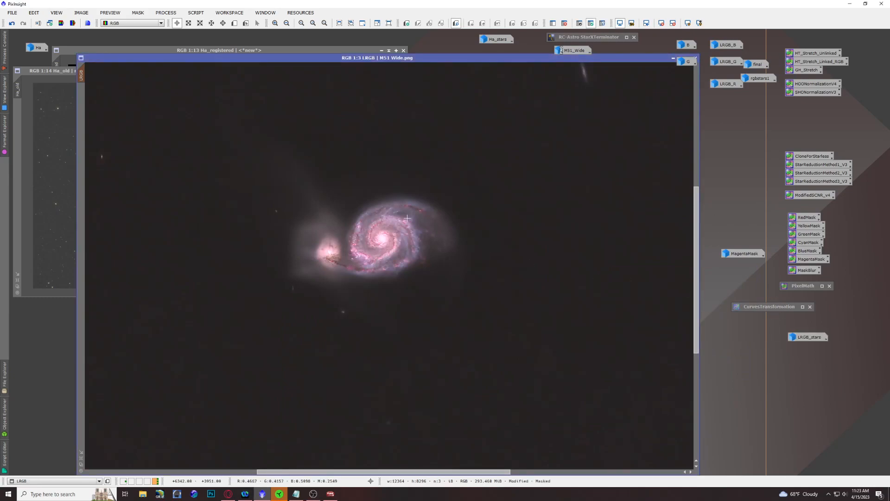
Step: Open the MagentaMask image, apply it as the mask on the starless LRGB image, and iconize it again
{"action": "scroll", "coordinate": [407, 218], "scroll_direction": "down", "scroll_amount": 3}
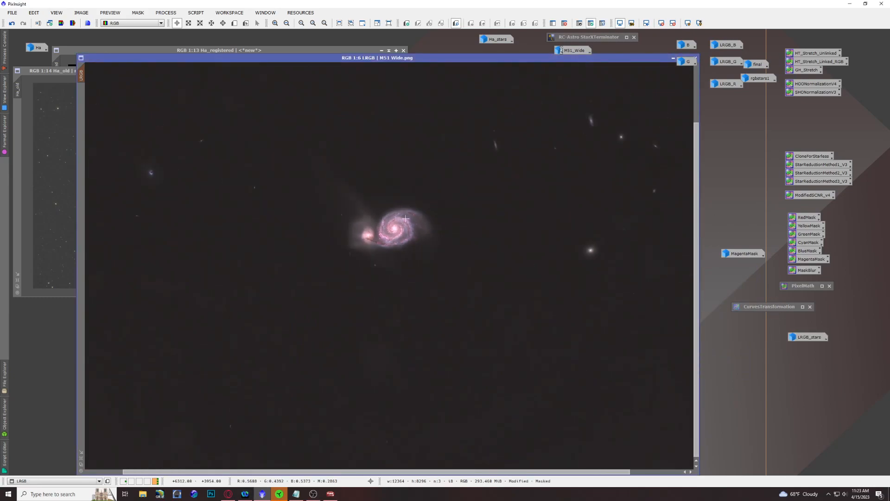
{"action": "scroll", "coordinate": [406, 218], "scroll_direction": "up", "scroll_amount": 3}
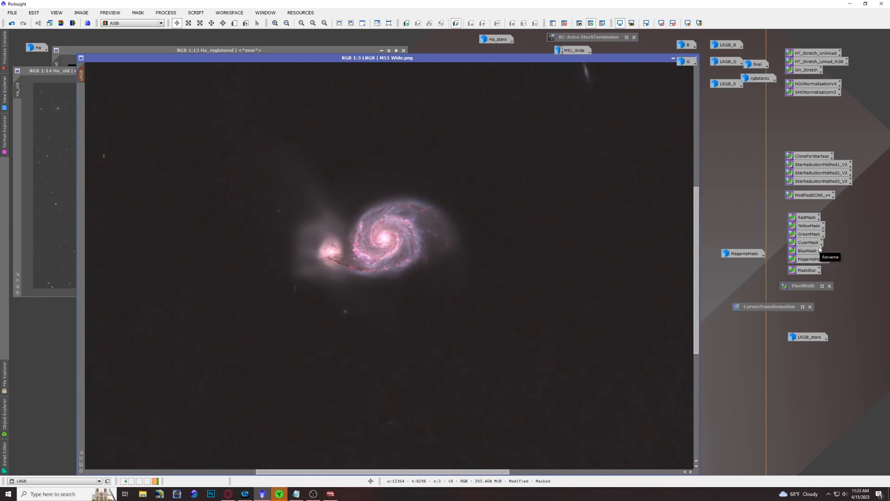
{"action": "double_click", "coordinate": [743, 255]}
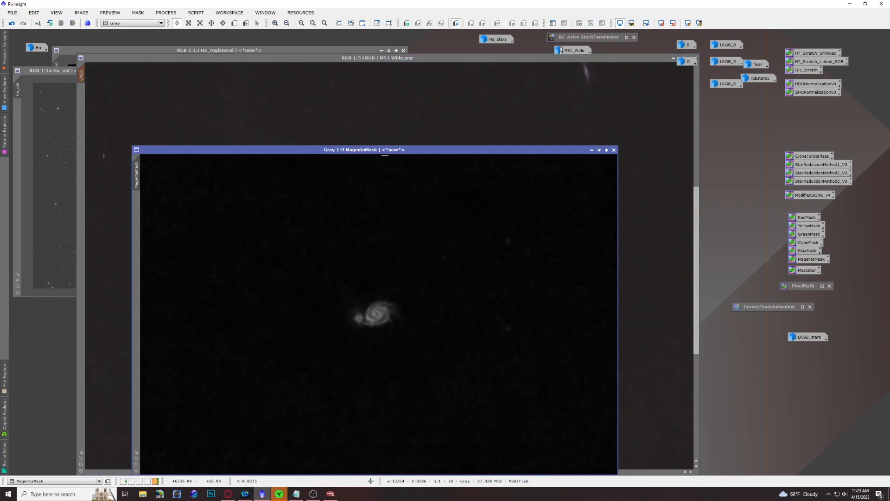
{"action": "left_click_drag", "start_coordinate": [400, 151], "coordinate": [566, 110]}
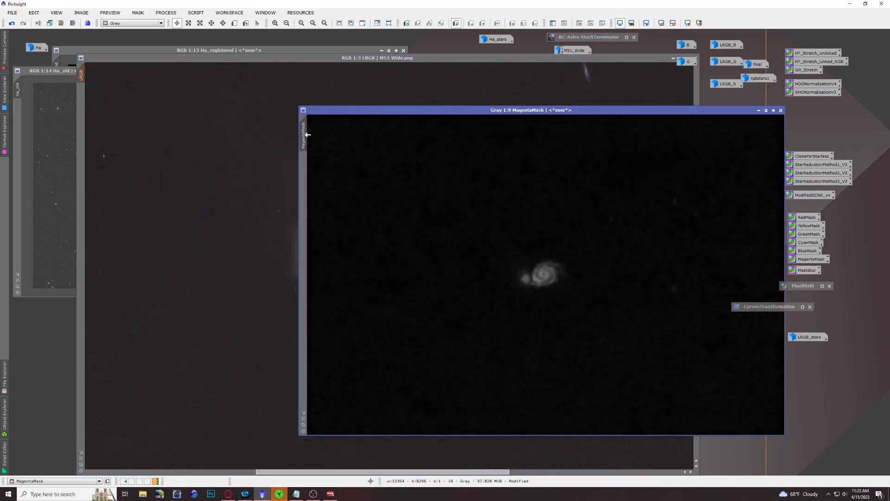
{"action": "left_click_drag", "start_coordinate": [307, 134], "coordinate": [82, 110]}
{"action": "left_click", "coordinate": [759, 111]}
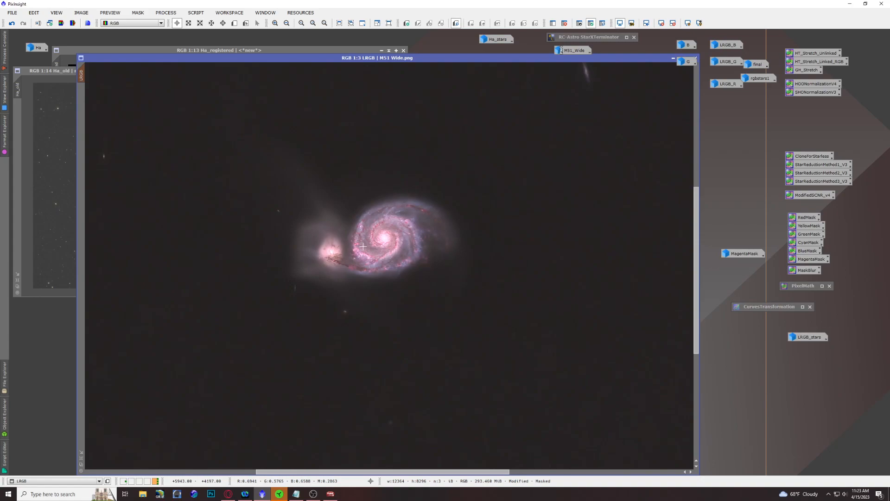
Step: Open CurvesTransformation with a real-time preview of the galaxy and raise the middle of the saturation curve
{"action": "left_click", "coordinate": [802, 306]}
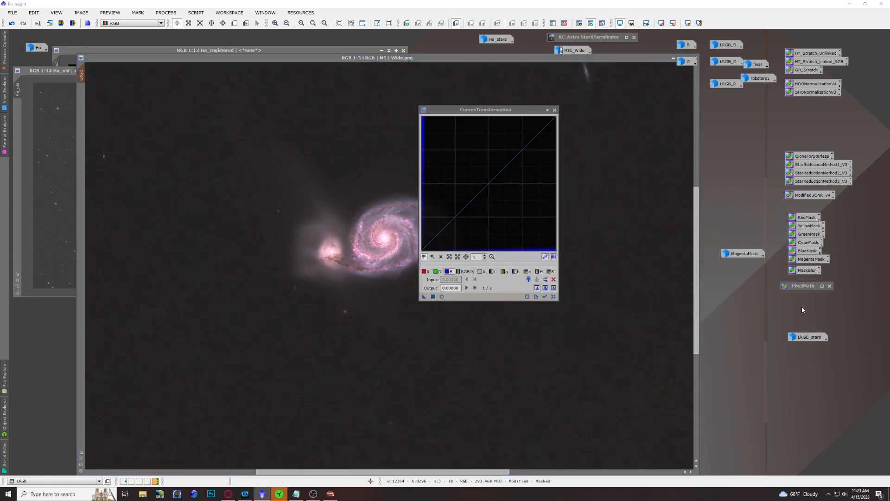
{"action": "left_click", "coordinate": [441, 297]}
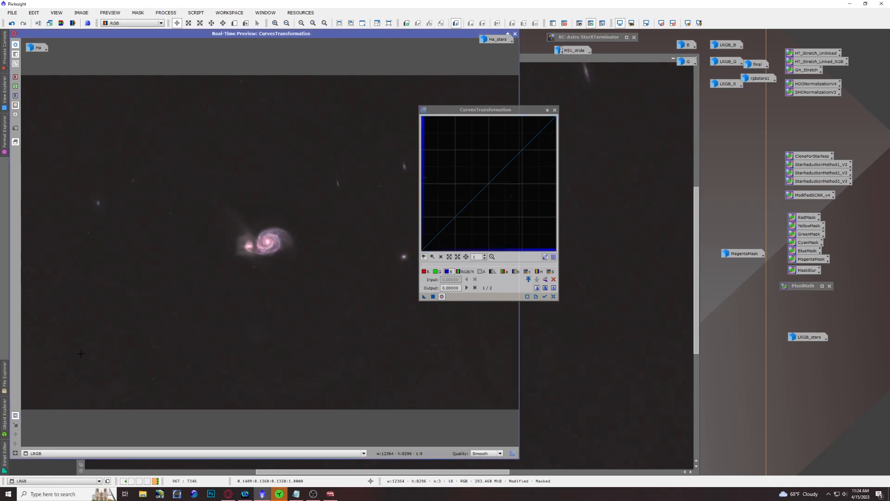
{"action": "left_click_drag", "start_coordinate": [193, 193], "coordinate": [350, 300]}
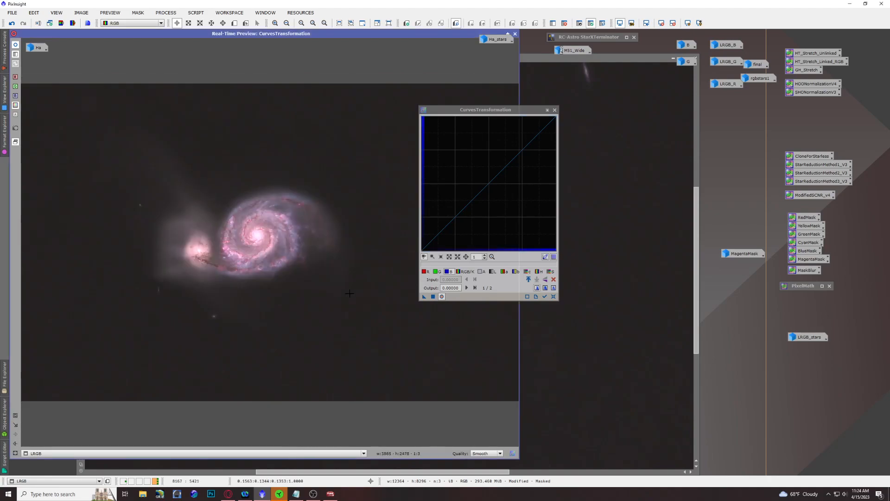
{"action": "left_click", "coordinate": [553, 274]}
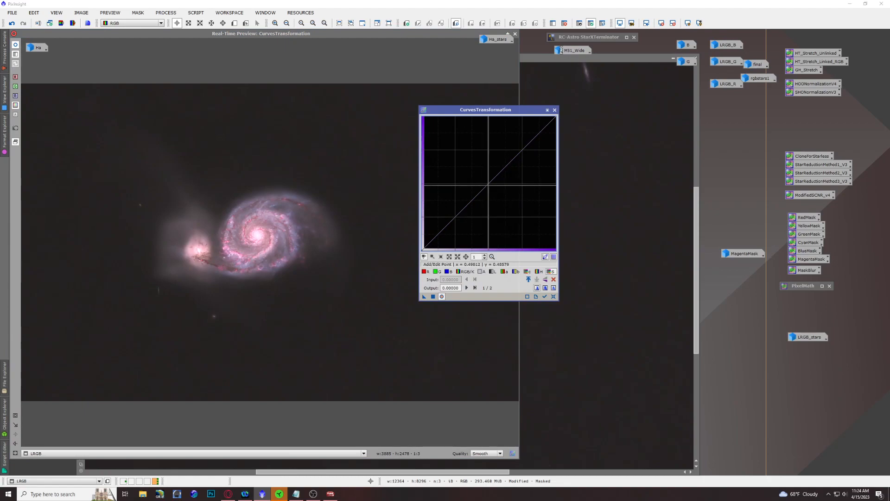
{"action": "left_click_drag", "start_coordinate": [475, 197], "coordinate": [472, 172]}
Step: Raise the red curve to about 0.55 output at 0.43 input, and lower the blue curve to about 0.43 output at 0.56 input
{"action": "left_click", "coordinate": [424, 271]}
{"action": "left_click", "coordinate": [487, 181]}
{"action": "left_click_drag", "start_coordinate": [487, 181], "coordinate": [479, 177]}
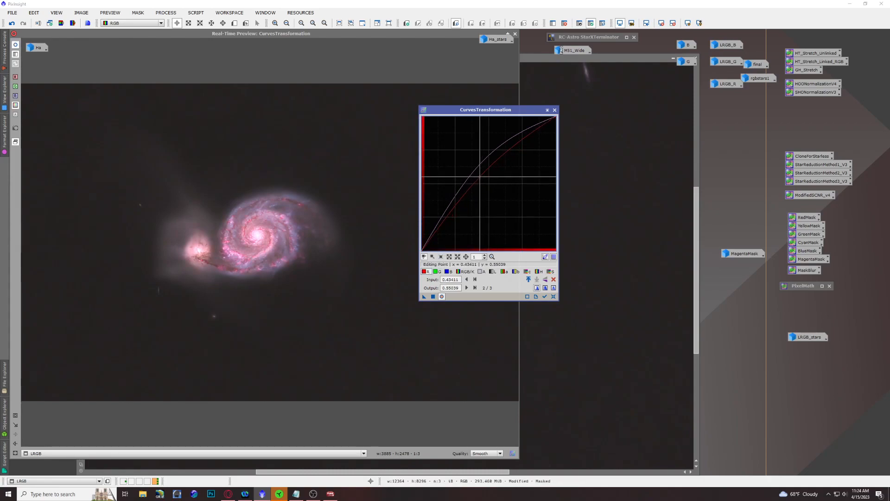
{"action": "left_click", "coordinate": [448, 271]}
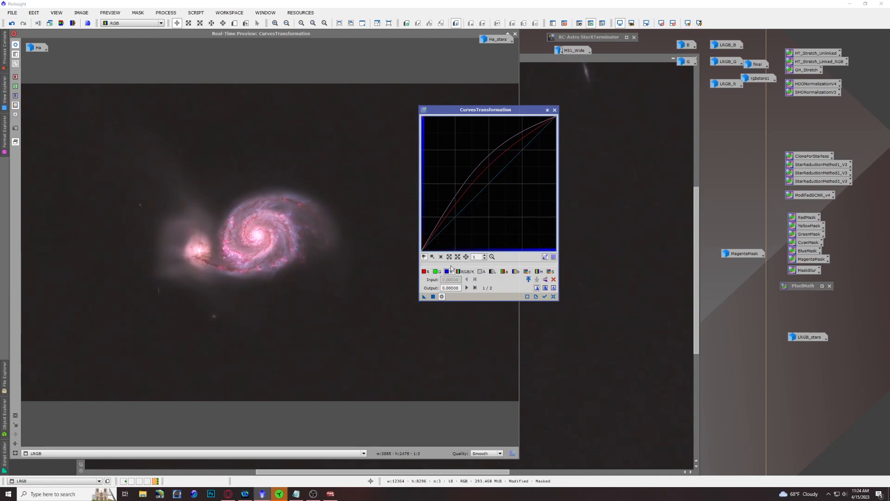
{"action": "left_click_drag", "start_coordinate": [485, 188], "coordinate": [497, 191]}
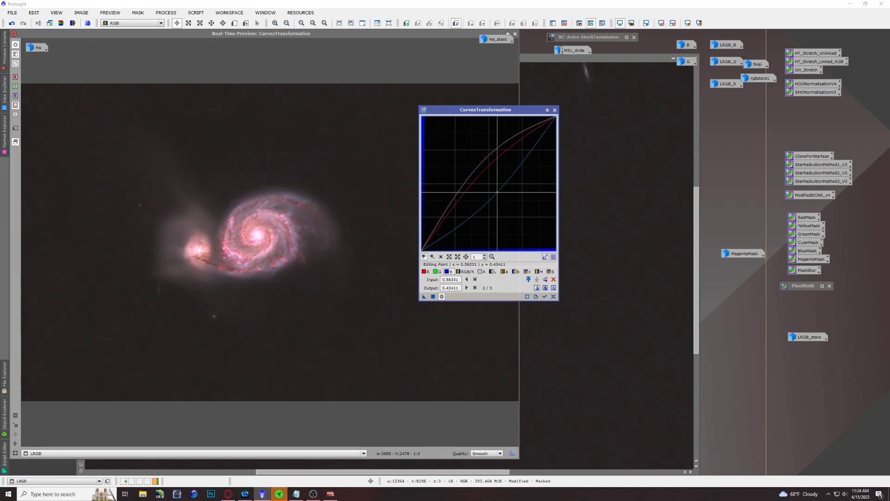
Step: Lower the green curve slightly to about 0.496 output at 0.519 input, apply the curves to the masked LRGB image, and reset CurvesTransformation
{"action": "left_click", "coordinate": [437, 271]}
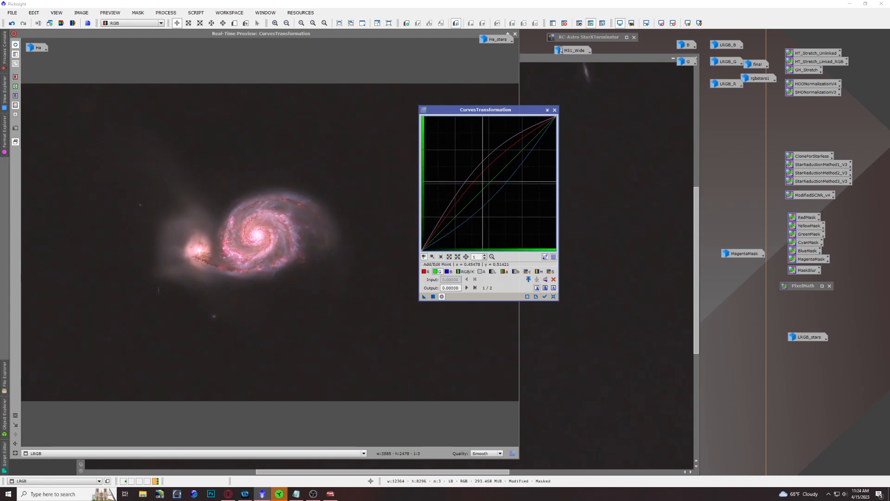
{"action": "left_click", "coordinate": [489, 184]}
{"action": "left_click_drag", "start_coordinate": [489, 183], "coordinate": [491, 184]}
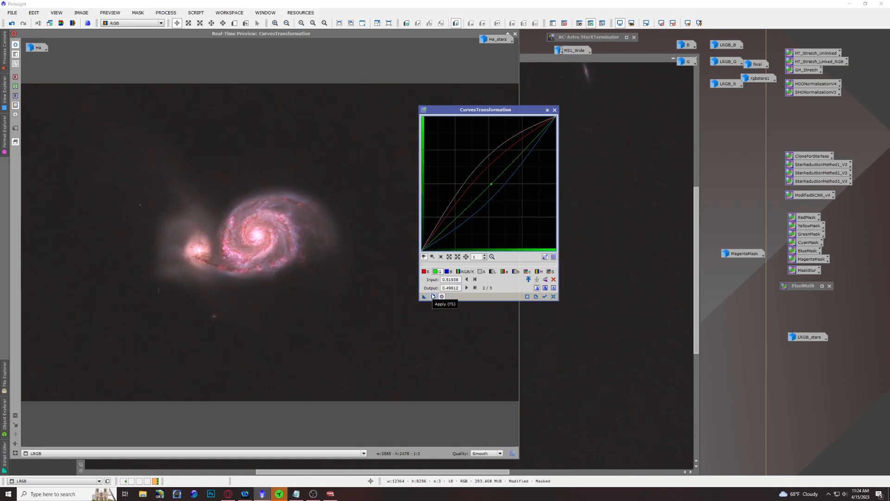
{"action": "left_click", "coordinate": [433, 296]}
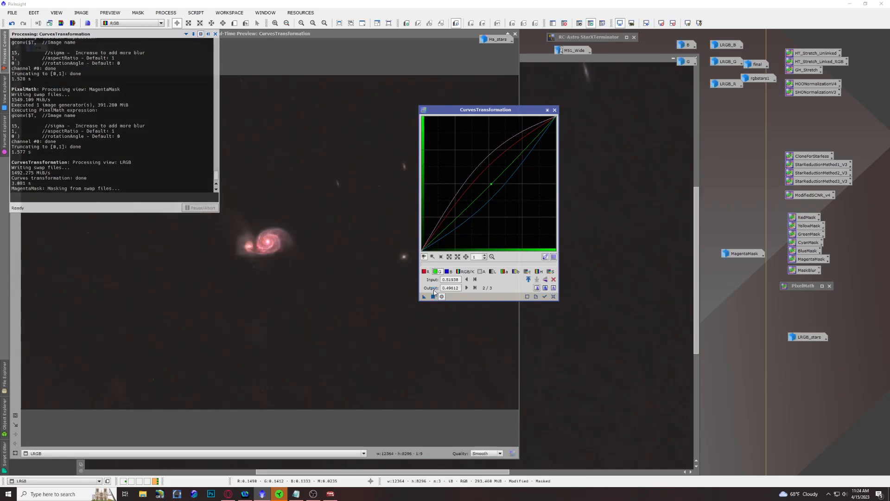
{"action": "left_click", "coordinate": [553, 297]}
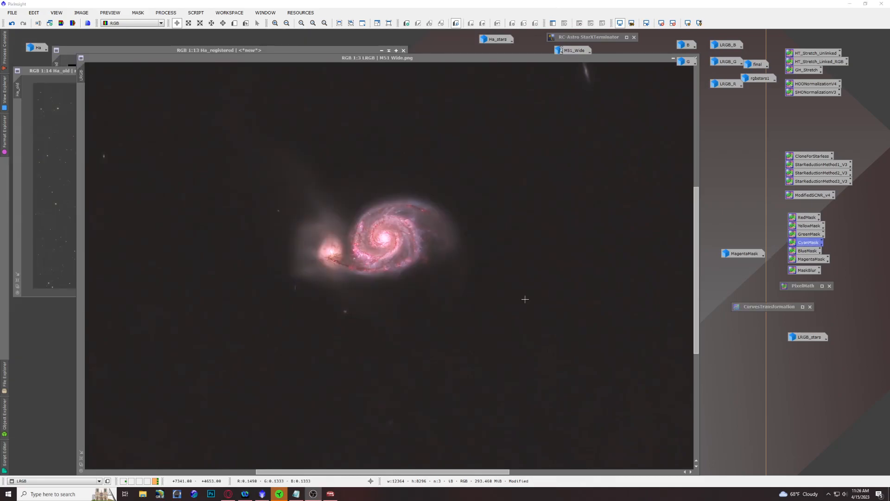
Step: Open the RangeSelection process, reset its settings, and start its real-time preview on the LRGB image
{"action": "left_click", "coordinate": [166, 13]}
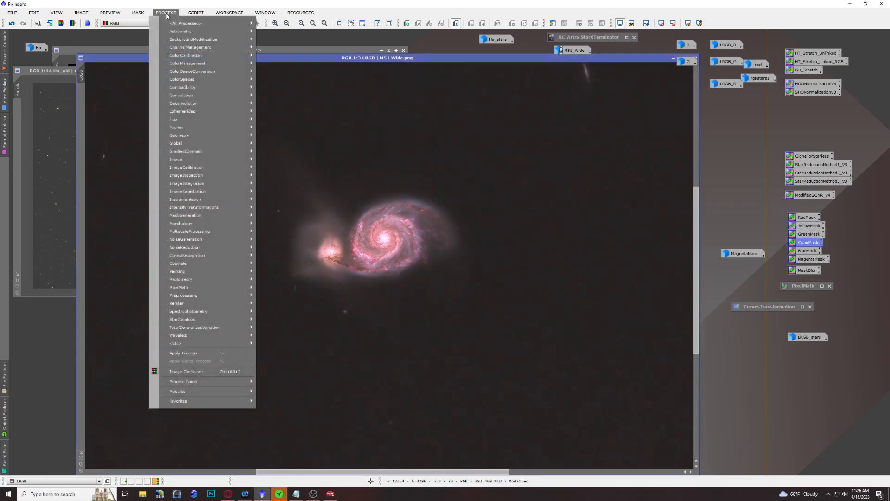
{"action": "mouse_move", "coordinate": [188, 22]}
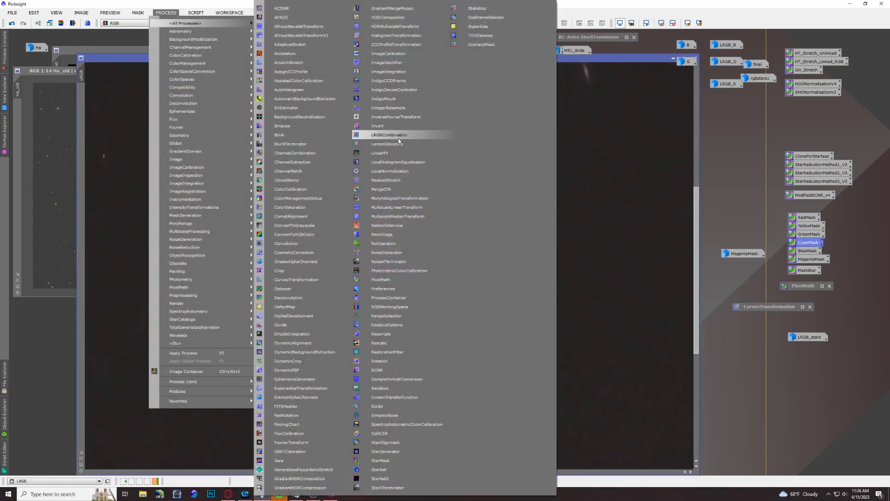
{"action": "left_click", "coordinate": [400, 316]}
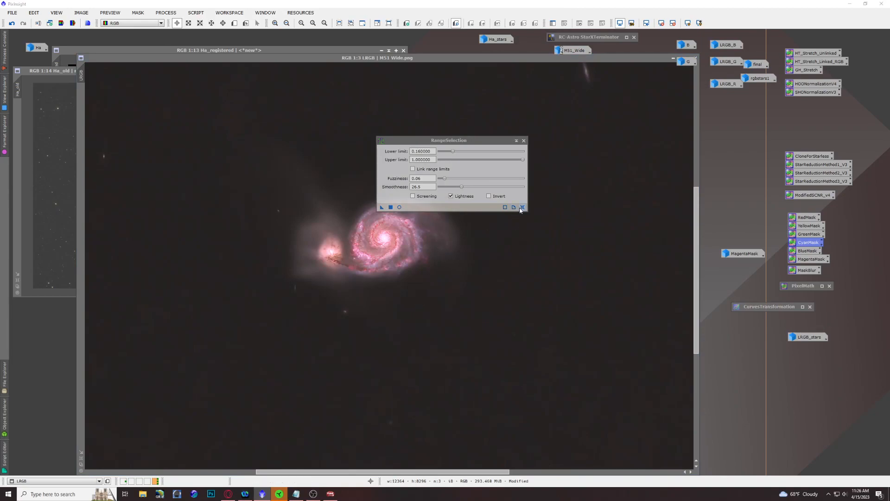
{"action": "left_click", "coordinate": [522, 206]}
{"action": "left_click", "coordinate": [399, 208]}
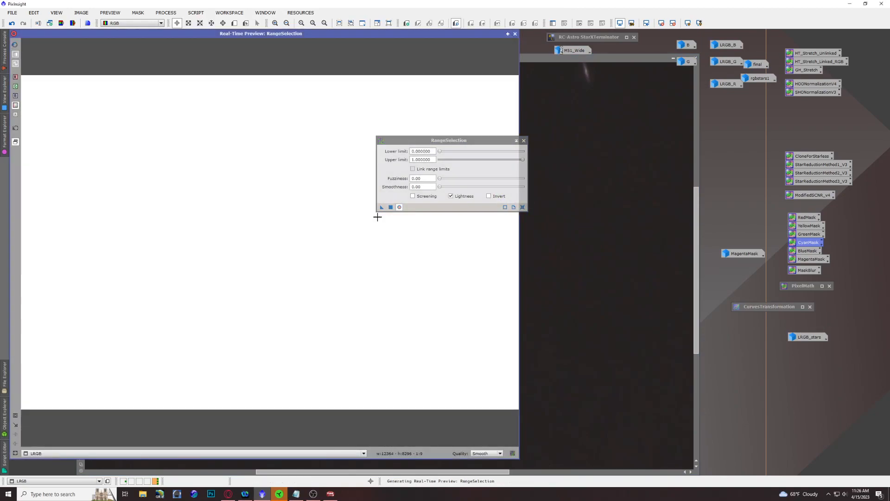
Step: Set the RangeSelection lower limit to 0.16, fuzziness to 1.00 and smoothness to about 23, and generate the galaxy mask from the LRGB image
{"action": "left_click", "coordinate": [440, 152]}
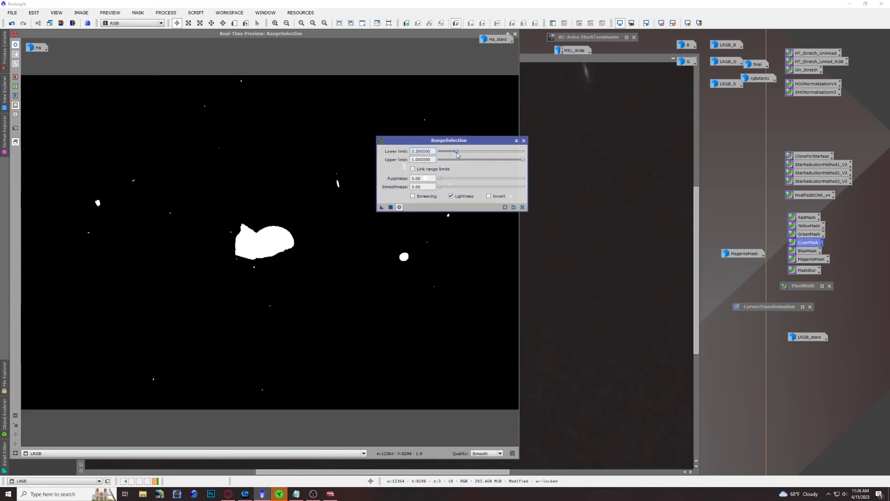
{"action": "left_click_drag", "start_coordinate": [451, 154], "coordinate": [454, 155]}
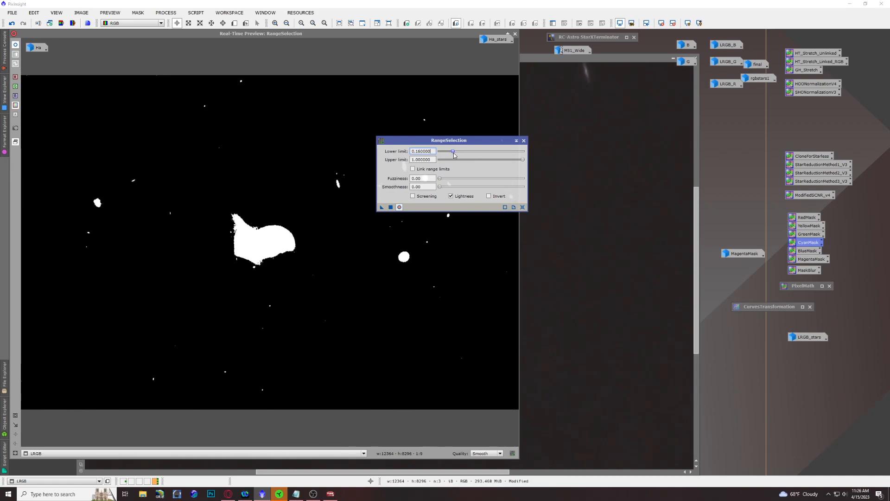
{"action": "left_click_drag", "start_coordinate": [444, 182], "coordinate": [549, 216]}
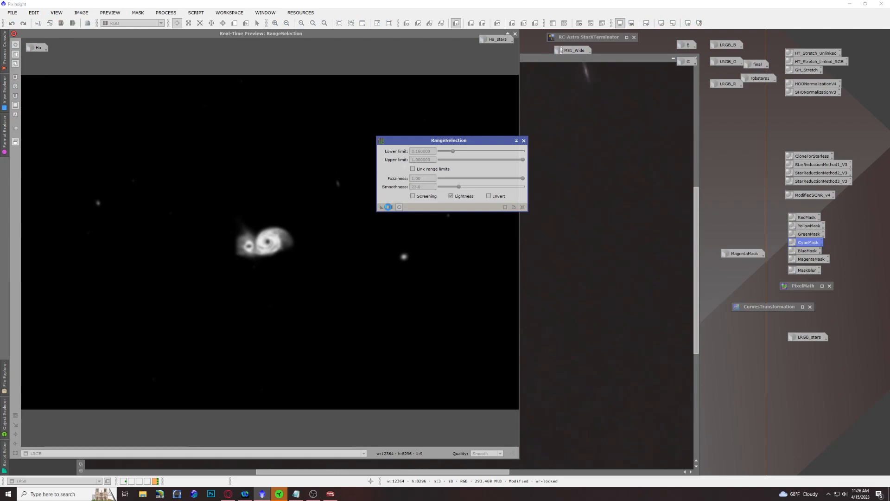
Step: Generate the range mask, close RangeSelection, and mask the LRGB image with range_mask, minimising the mask image beside MagentaMask
{"action": "left_click", "coordinate": [388, 207]}
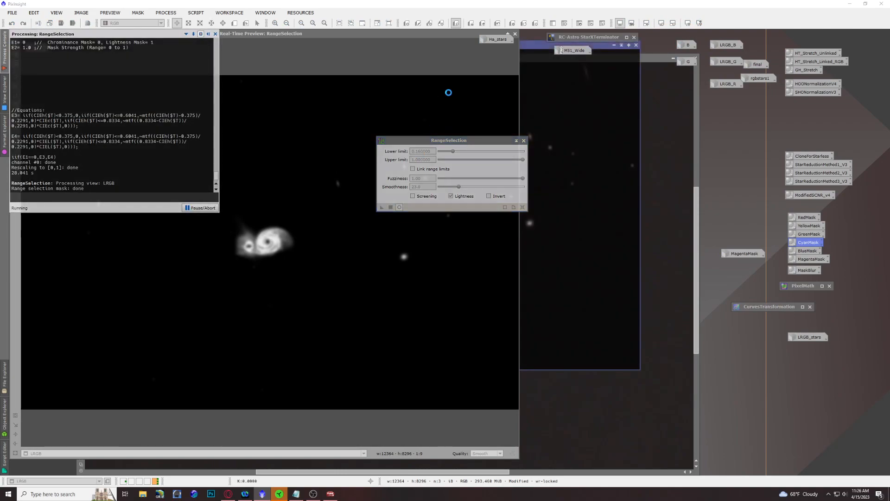
{"action": "left_click", "coordinate": [516, 34]}
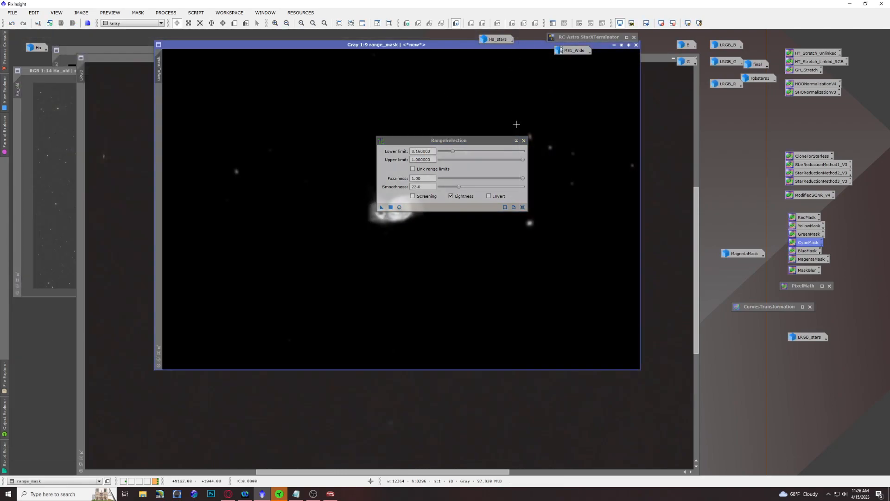
{"action": "left_click", "coordinate": [524, 140]}
{"action": "left_click_drag", "start_coordinate": [158, 68], "coordinate": [81, 102]}
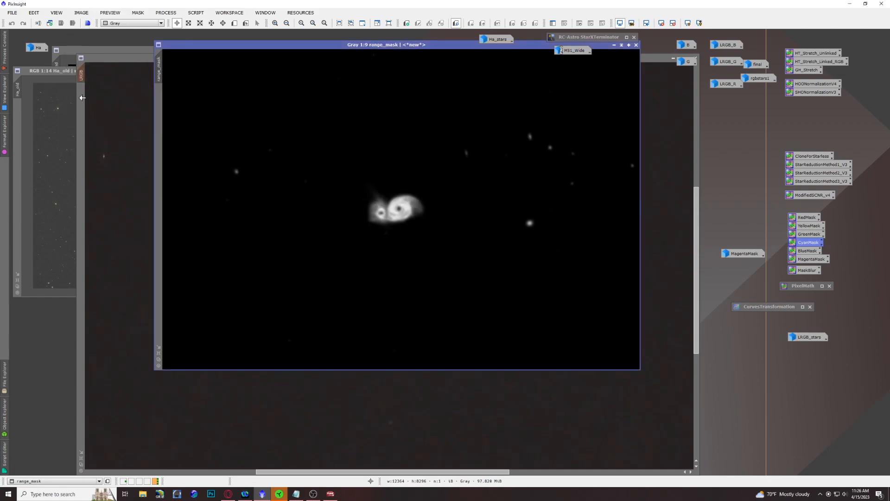
{"action": "left_click", "coordinate": [614, 45]}
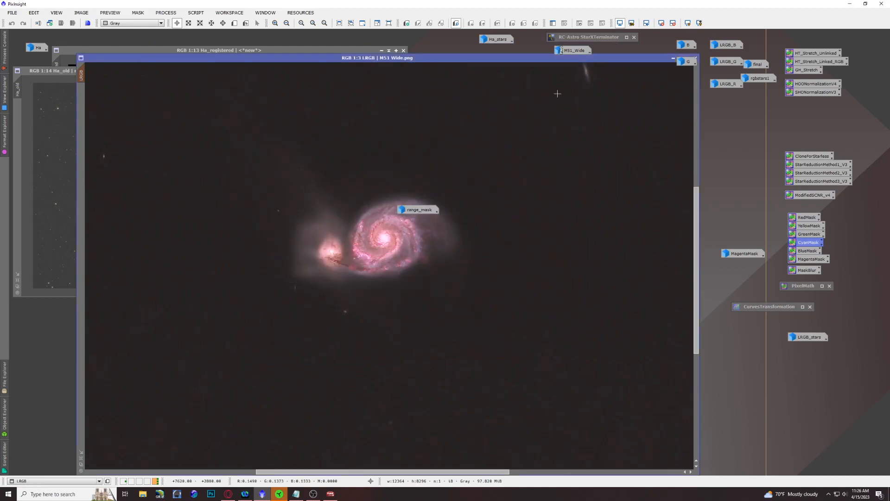
{"action": "left_click_drag", "start_coordinate": [431, 210], "coordinate": [760, 220]}
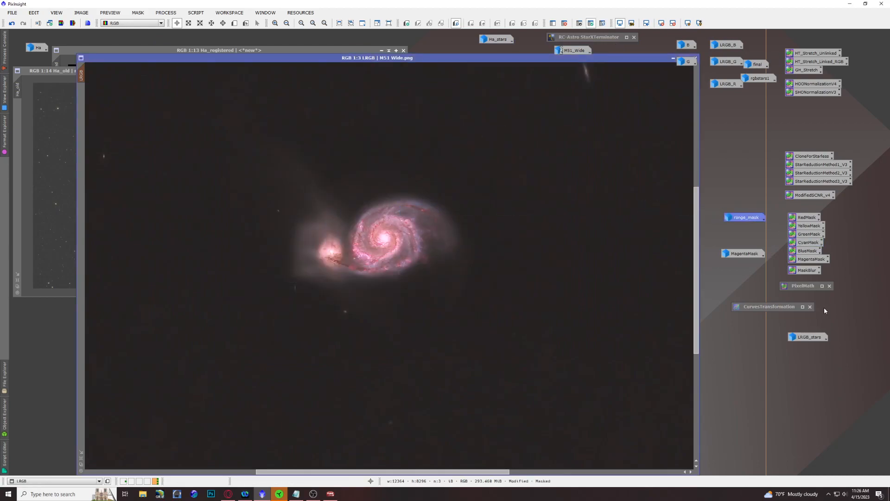
Step: Bring up CurvesTransformation, reset its curves, and start its real-time preview on the masked LRGB image
{"action": "left_click", "coordinate": [803, 307]}
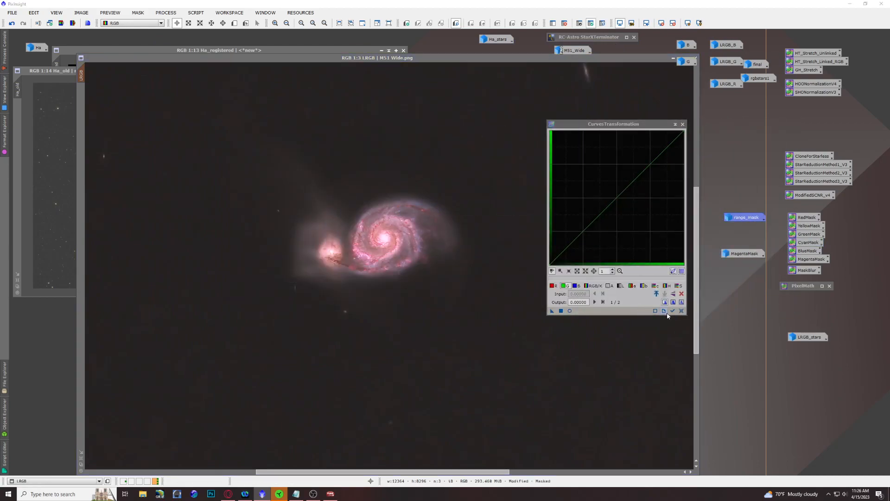
{"action": "left_click", "coordinate": [682, 310]}
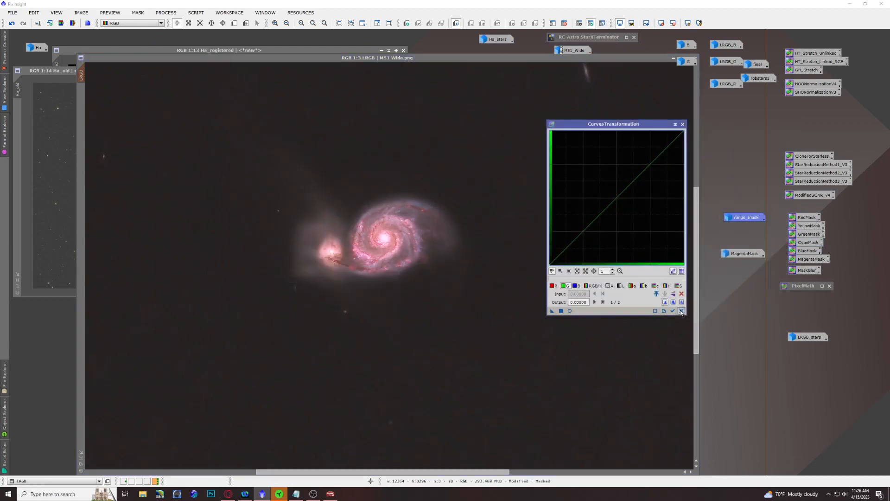
{"action": "left_click", "coordinate": [570, 310]}
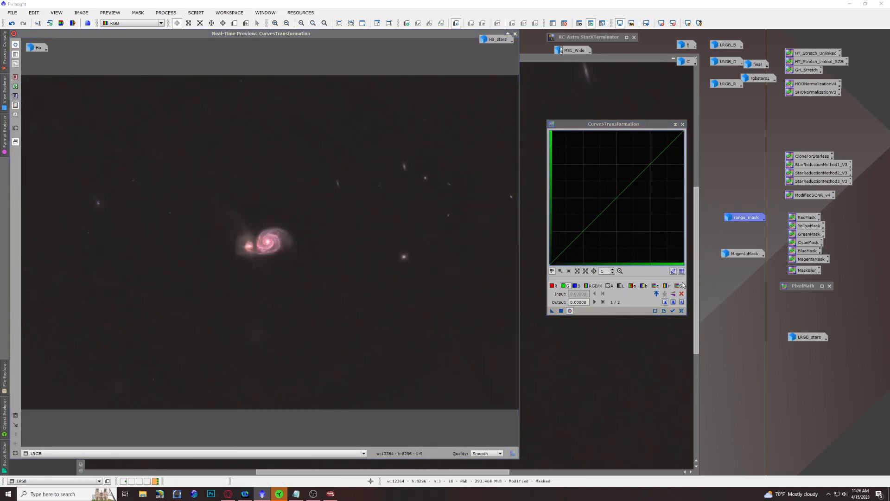
Step: Try raised saturation and blue curves, blue about 0.53 output at 0.43 input, with red lowered to about 0.48 at 0.53, and reset them
{"action": "left_click", "coordinate": [677, 285]}
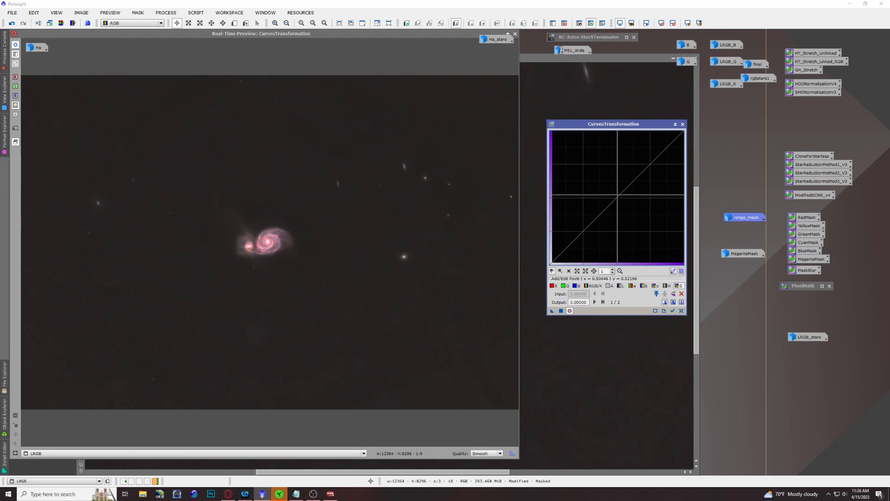
{"action": "mouse_move", "coordinate": [619, 200]}
{"action": "left_mouse_down"}
{"action": "mouse_move", "coordinate": [598, 167]}
{"action": "mouse_move", "coordinate": [612, 191]}
{"action": "left_mouse_up"}
{"action": "left_click", "coordinate": [582, 286]}
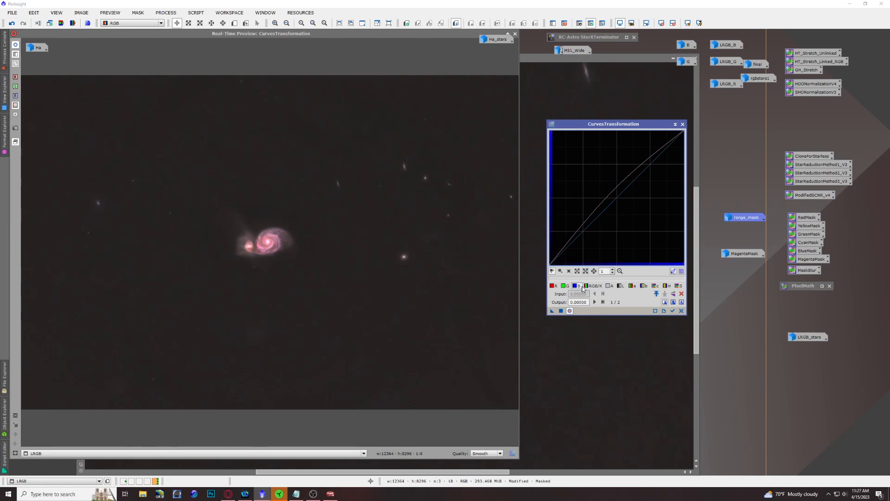
{"action": "left_click_drag", "start_coordinate": [615, 198], "coordinate": [607, 193]}
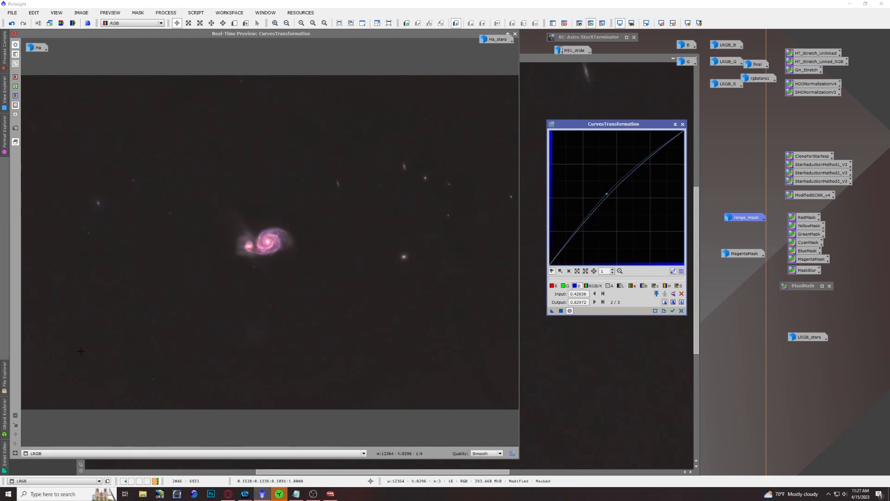
{"action": "left_click_drag", "start_coordinate": [205, 184], "coordinate": [337, 285]}
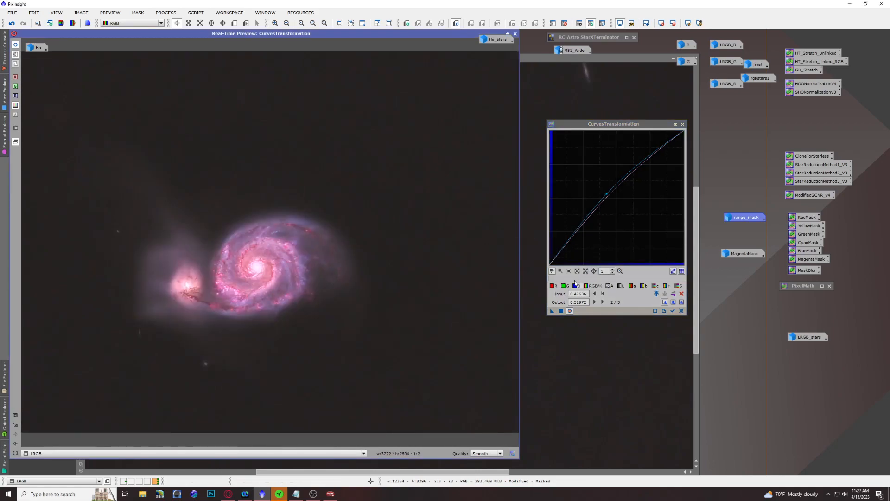
{"action": "left_click", "coordinate": [552, 285]}
{"action": "mouse_move", "coordinate": [613, 200]}
{"action": "left_mouse_down"}
{"action": "mouse_move", "coordinate": [631, 204]}
{"action": "mouse_move", "coordinate": [621, 200]}
{"action": "left_mouse_up"}
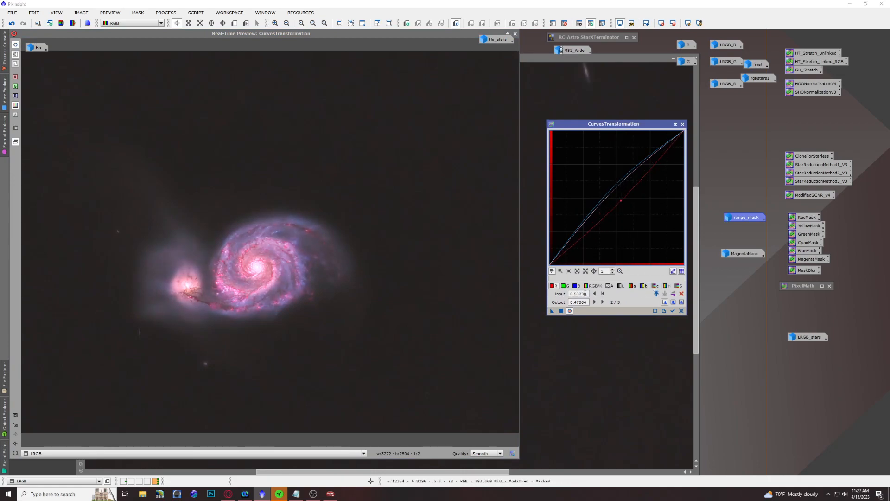
{"action": "left_click", "coordinate": [564, 285]}
{"action": "left_click", "coordinate": [682, 311]}
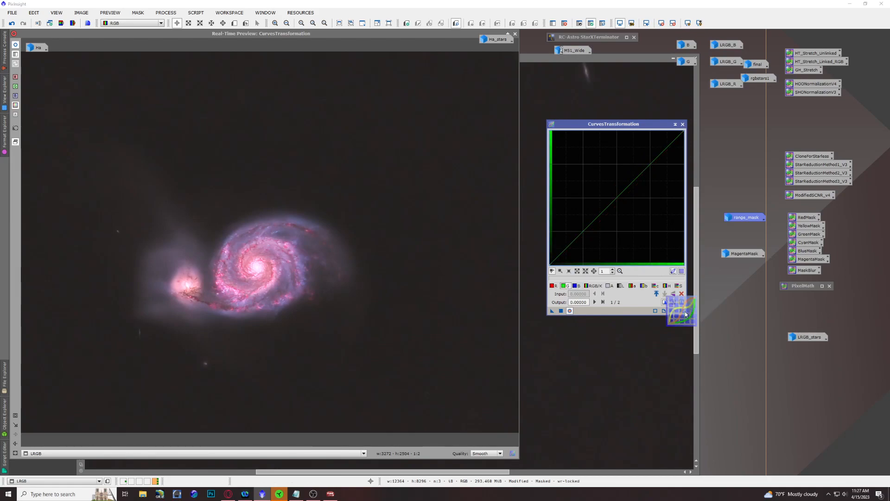
Step: Try an RGB/K contrast S-curve with blue raised to about 0.53 output at 0.45 input and red adjusted, and reset the curves
{"action": "left_click", "coordinate": [588, 285]}
{"action": "left_click_drag", "start_coordinate": [627, 187], "coordinate": [626, 172]}
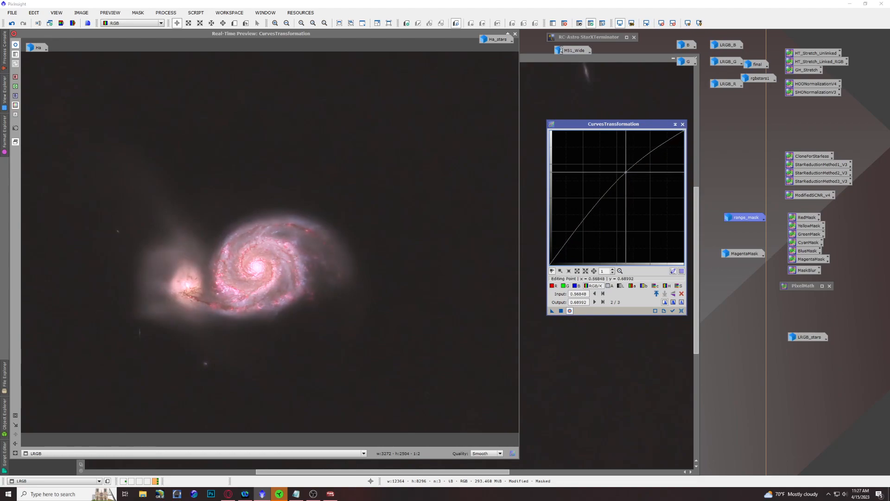
{"action": "left_click_drag", "start_coordinate": [581, 227], "coordinate": [582, 234]}
{"action": "left_click", "coordinate": [576, 286]}
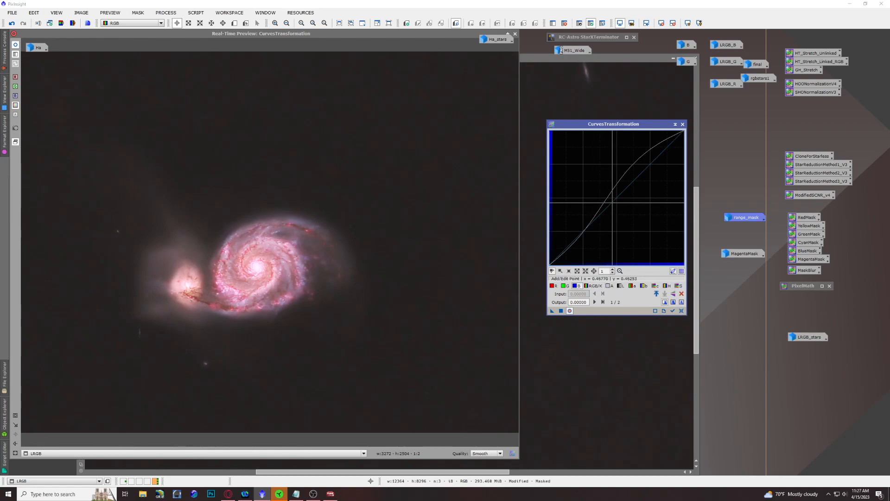
{"action": "left_click", "coordinate": [610, 193]}
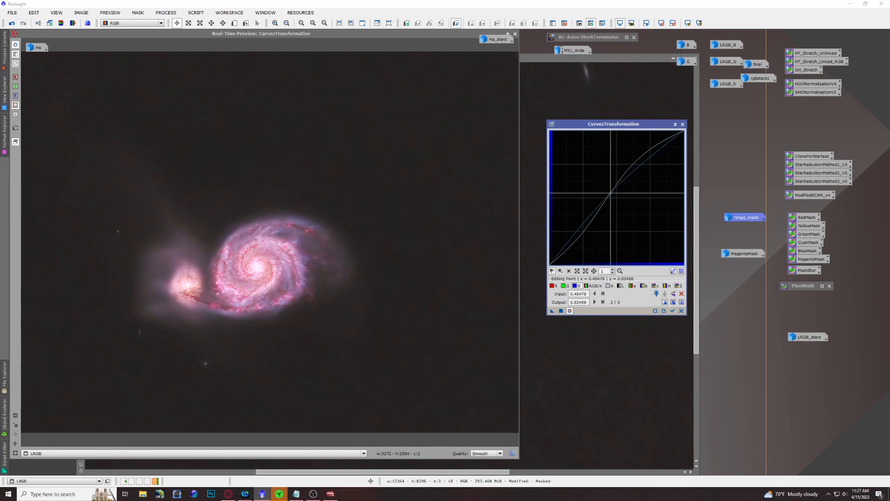
{"action": "left_click", "coordinate": [552, 286]}
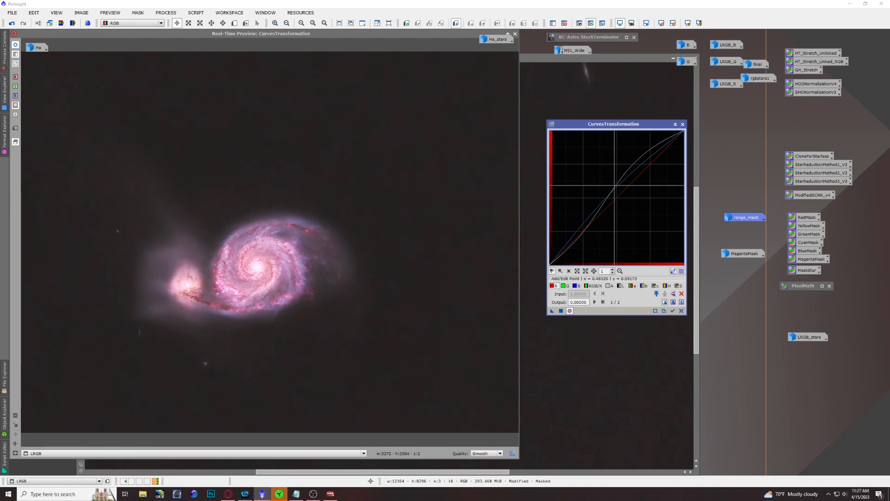
{"action": "left_click", "coordinate": [620, 199]}
{"action": "left_click_drag", "start_coordinate": [619, 198], "coordinate": [618, 200]}
{"action": "left_click", "coordinate": [681, 310]}
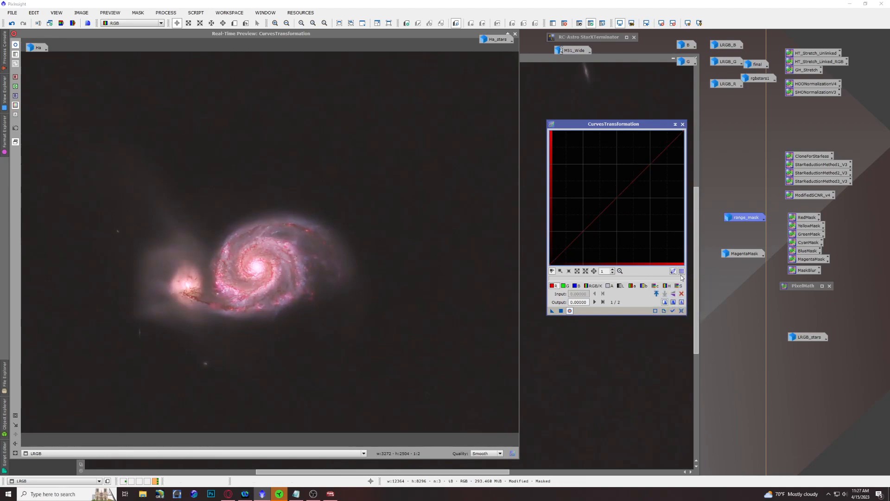
Step: Raise the saturation curve to about 0.525 output at 0.486 input, and the blue curve to about 0.525 output at 0.475 input
{"action": "left_click", "coordinate": [680, 286]}
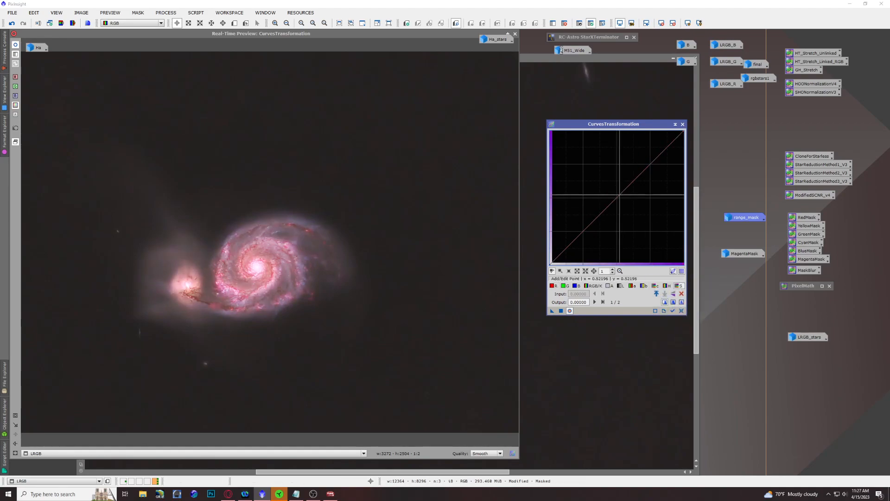
{"action": "left_click_drag", "start_coordinate": [618, 196], "coordinate": [614, 194]}
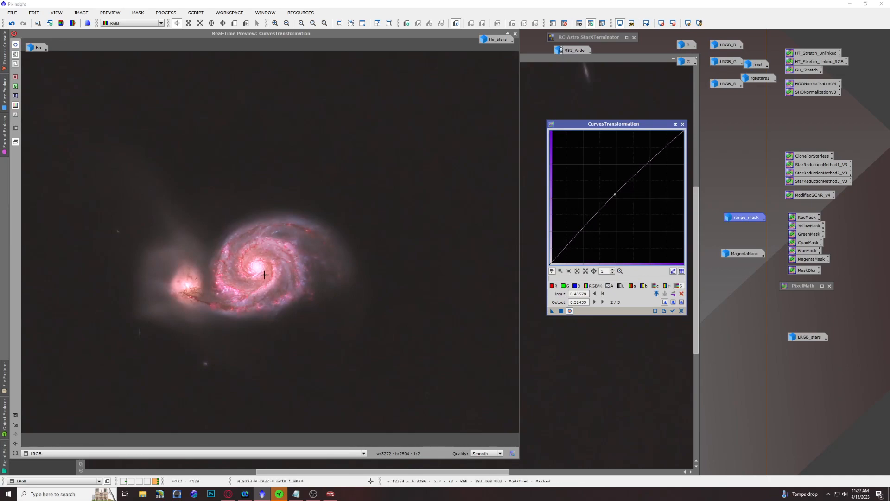
{"action": "left_click", "coordinate": [576, 286]}
{"action": "left_click", "coordinate": [614, 197]}
{"action": "left_click_drag", "start_coordinate": [614, 197], "coordinate": [613, 194]}
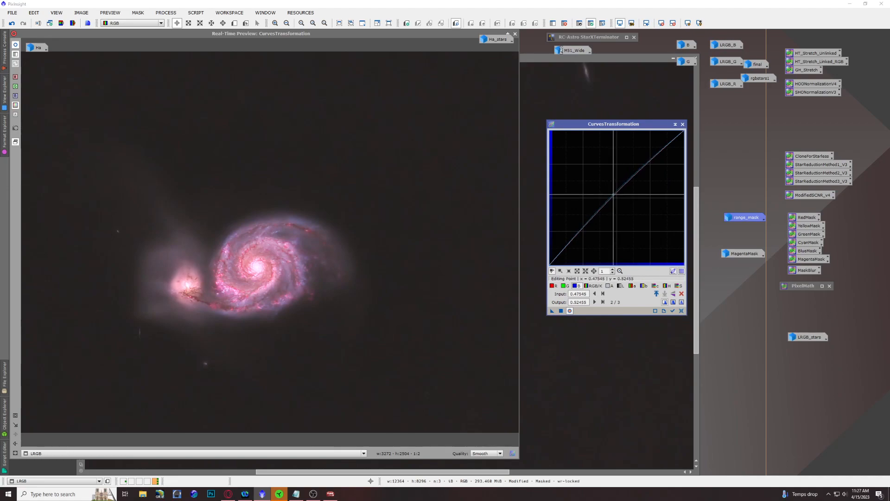
Step: Lower the red curve slightly around its midpoint, and lower the green curve to about 0.494 output at 0.519 input
{"action": "left_click", "coordinate": [552, 285]}
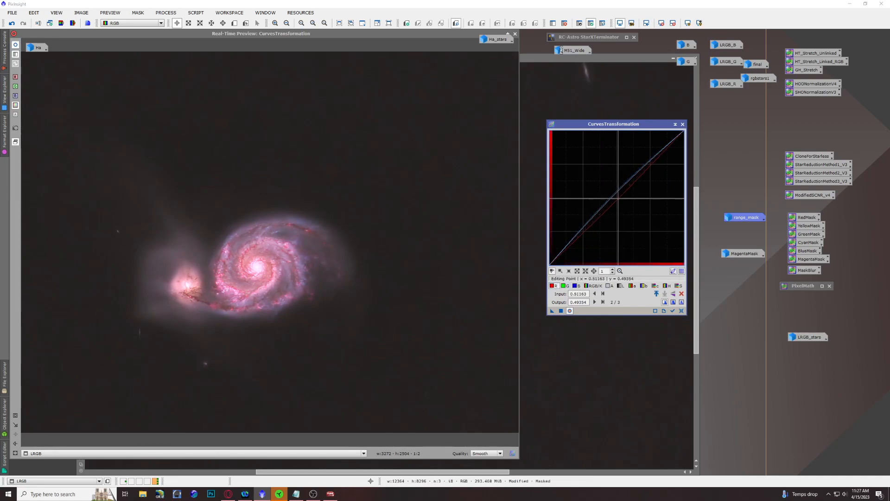
{"action": "left_click_drag", "start_coordinate": [618, 198], "coordinate": [619, 202]}
{"action": "left_click", "coordinate": [565, 285]}
{"action": "left_click", "coordinate": [616, 197]}
{"action": "left_click_drag", "start_coordinate": [616, 198], "coordinate": [619, 199]}
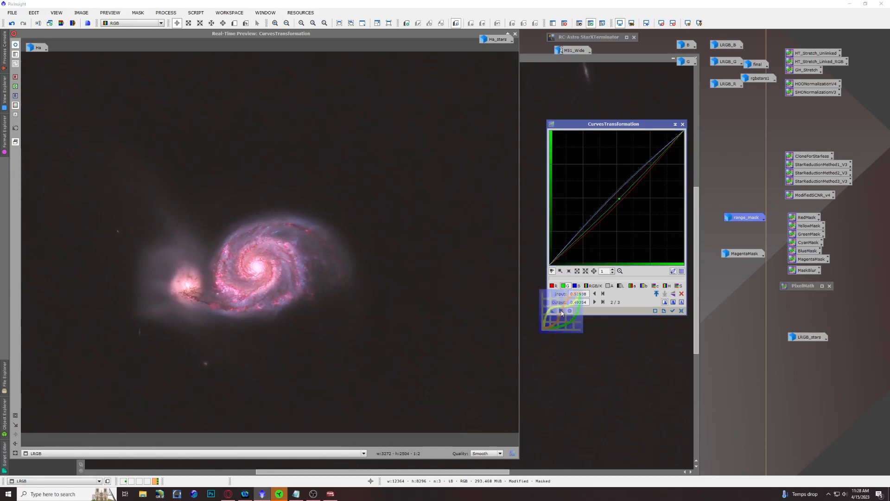
Step: Apply the curves to the masked LRGB image, and put CurvesTransformation away with its curves reset and preview closed
{"action": "left_click", "coordinate": [568, 311]}
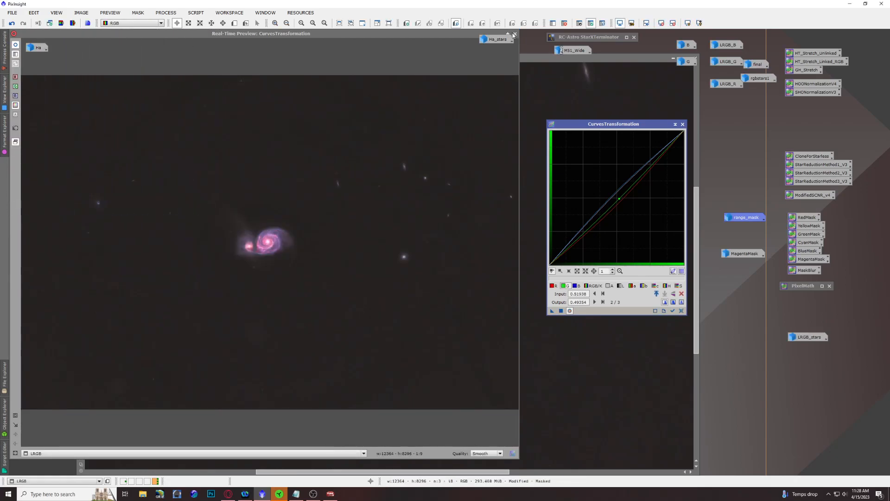
{"action": "left_click", "coordinate": [681, 310]}
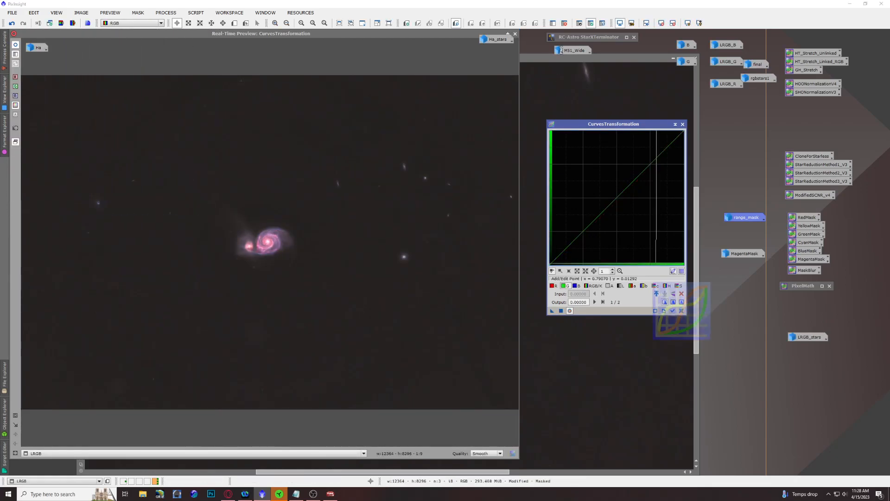
{"action": "left_click", "coordinate": [515, 34]}
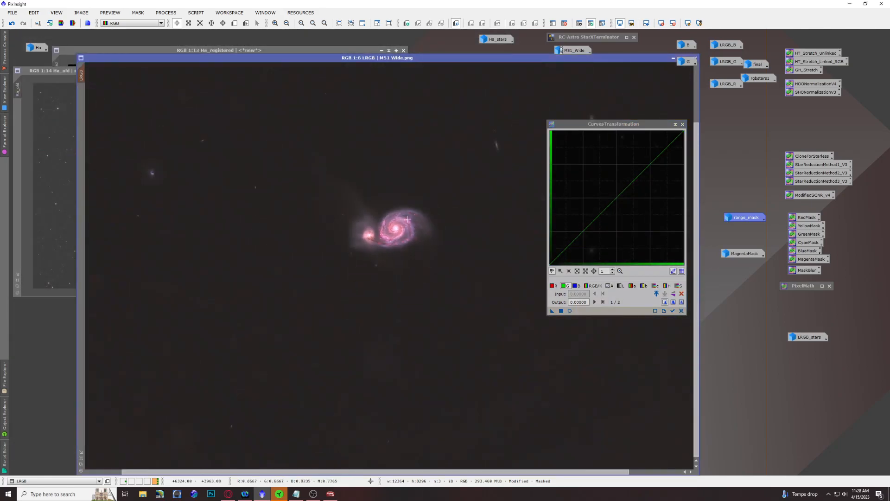
{"action": "left_click", "coordinate": [675, 124]}
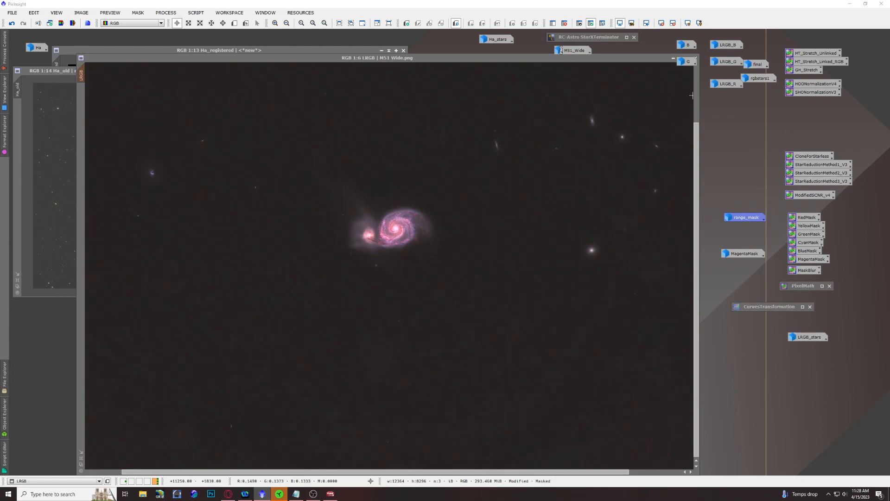
Step: Bring up PixelMath, reset its settings, and set it to create a new image
{"action": "left_click", "coordinate": [821, 286]}
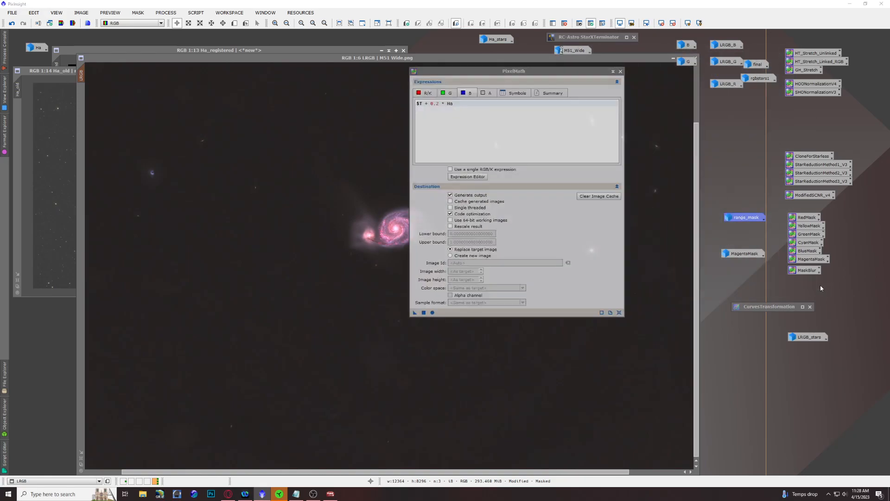
{"action": "left_click", "coordinate": [619, 311]}
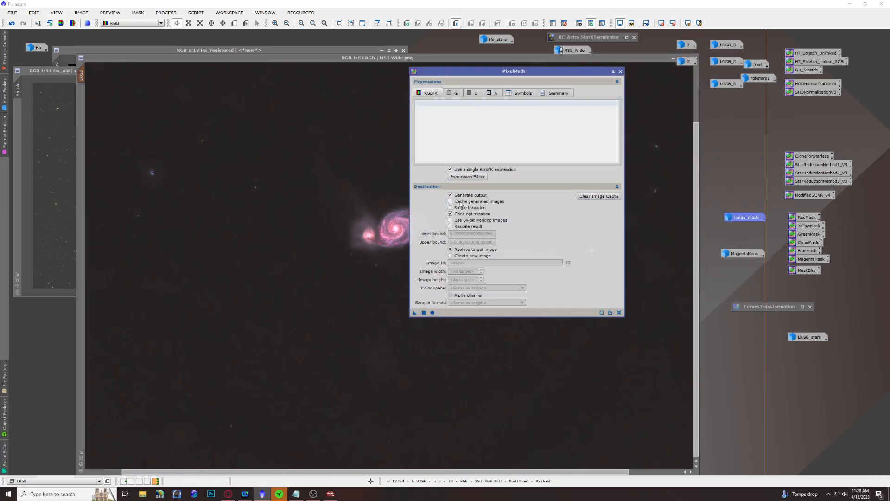
{"action": "left_click", "coordinate": [463, 256]}
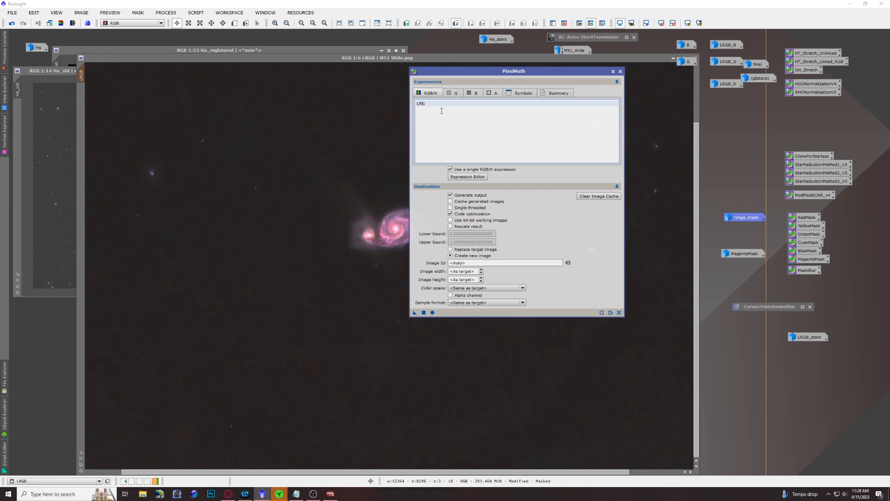
Step: Recombine the starless galaxy with its stars using the PixelMath expression LRGB+LRGB_stars, and inspect the galaxy up close in the new image
{"action": "type", "text": "+LA"}
{"action": "key", "text": "BackSpace"}
{"action": "type", "text": "GB_stars"}
{"action": "left_click", "coordinate": [424, 312]}
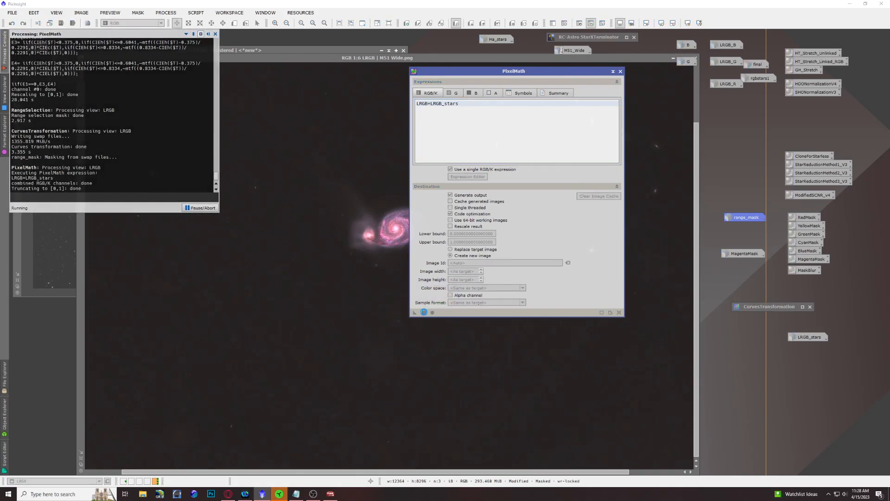
{"action": "left_click", "coordinate": [612, 72]}
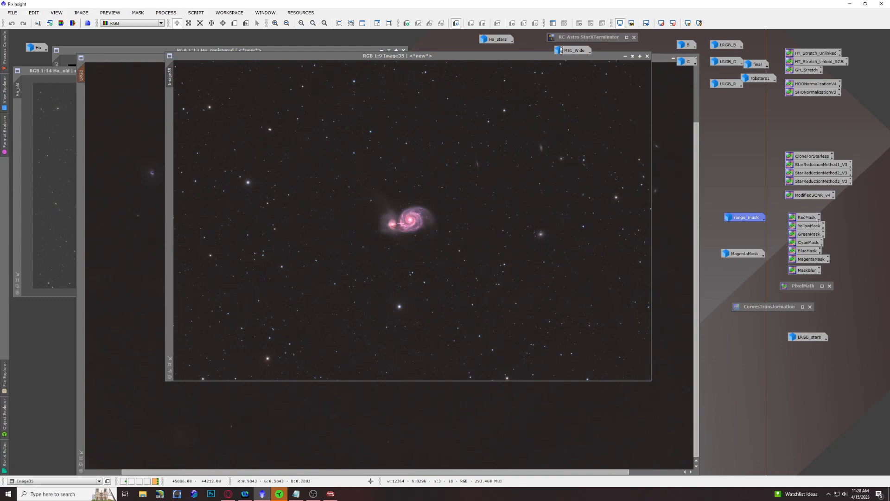
{"action": "scroll", "coordinate": [400, 223], "scroll_direction": "up", "scroll_amount": 6}
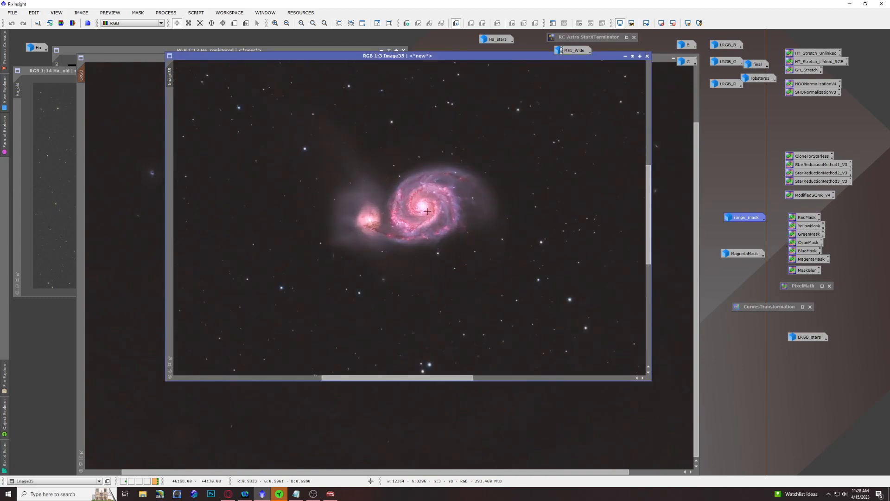
{"action": "left_click_drag", "start_coordinate": [458, 379], "coordinate": [461, 379]}
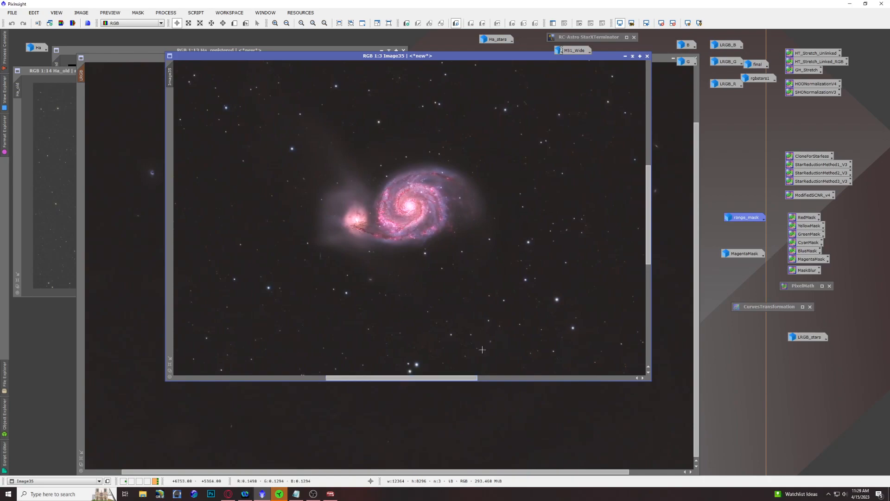
{"action": "left_click_drag", "start_coordinate": [649, 198], "coordinate": [650, 194]}
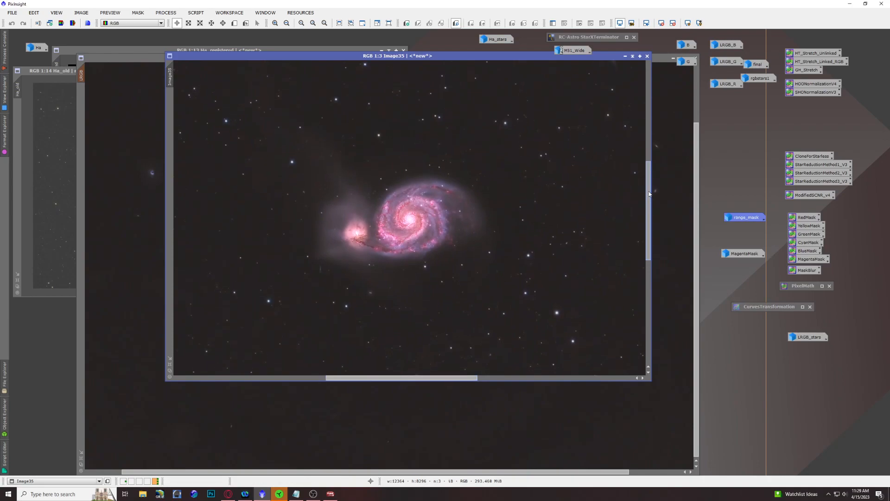